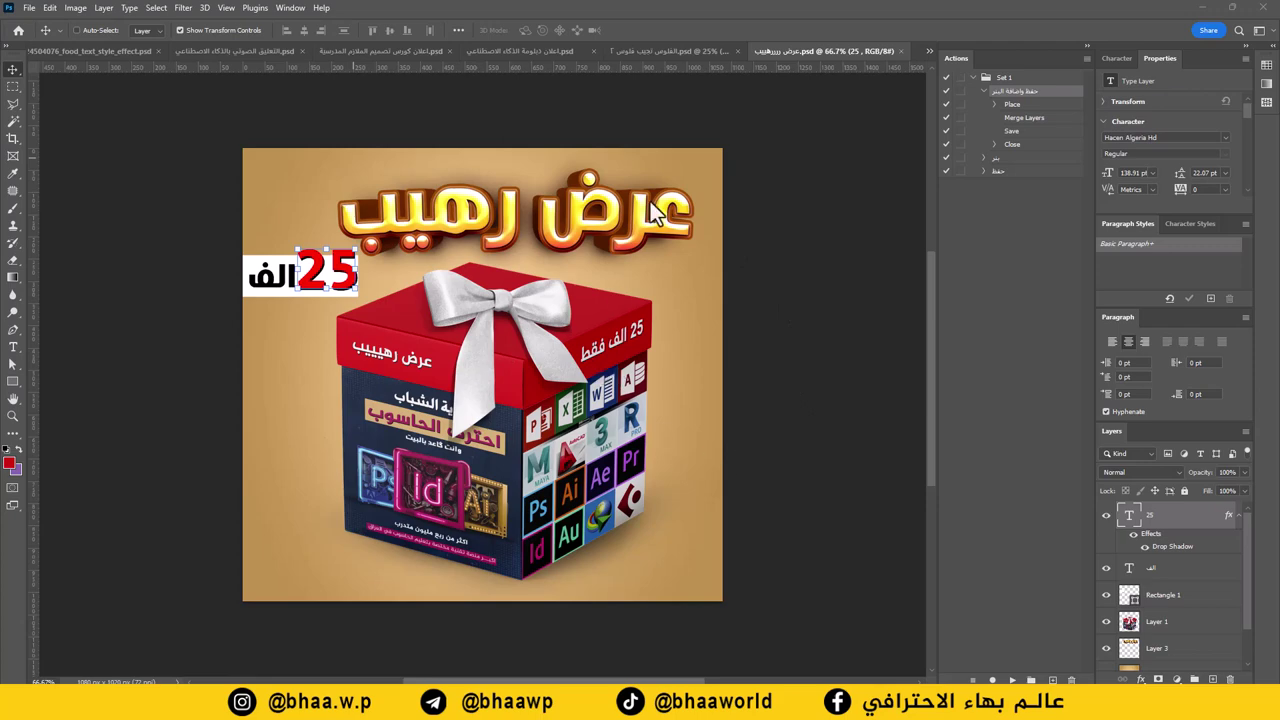
Step: Look through the open poster designs to examine how the golden 3D text effect is used in each
click(684, 49)
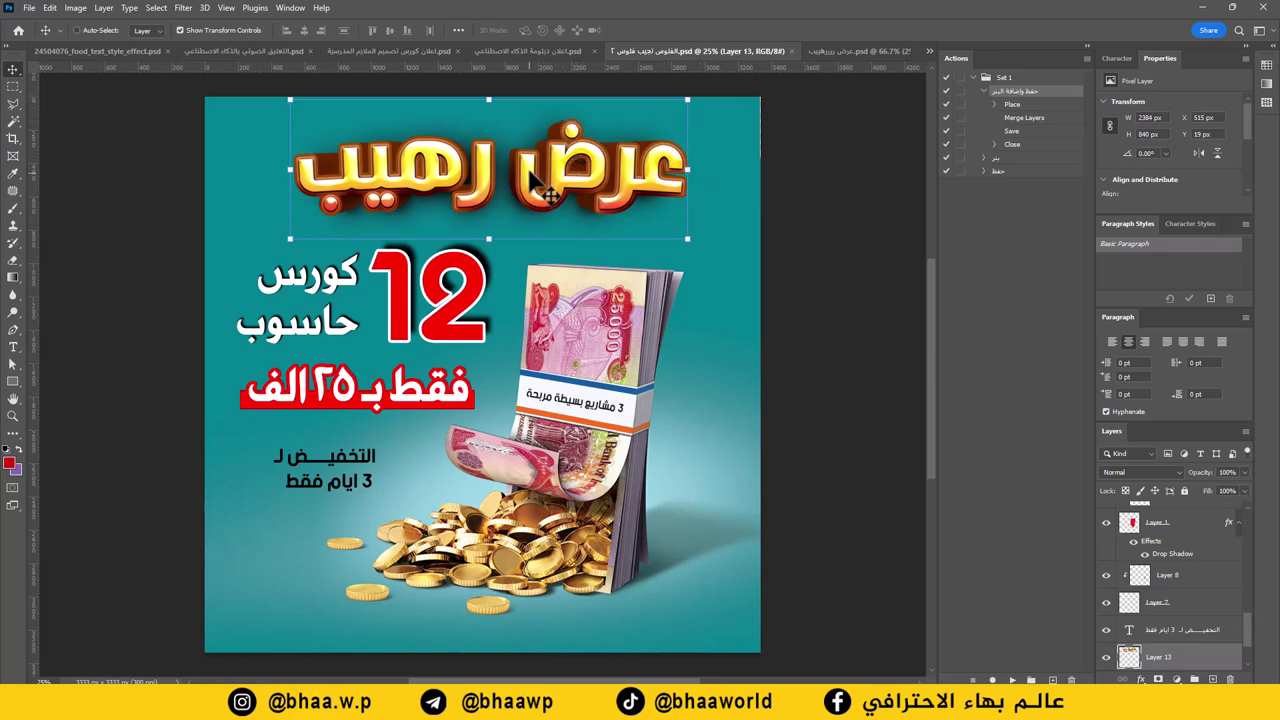
click(553, 49)
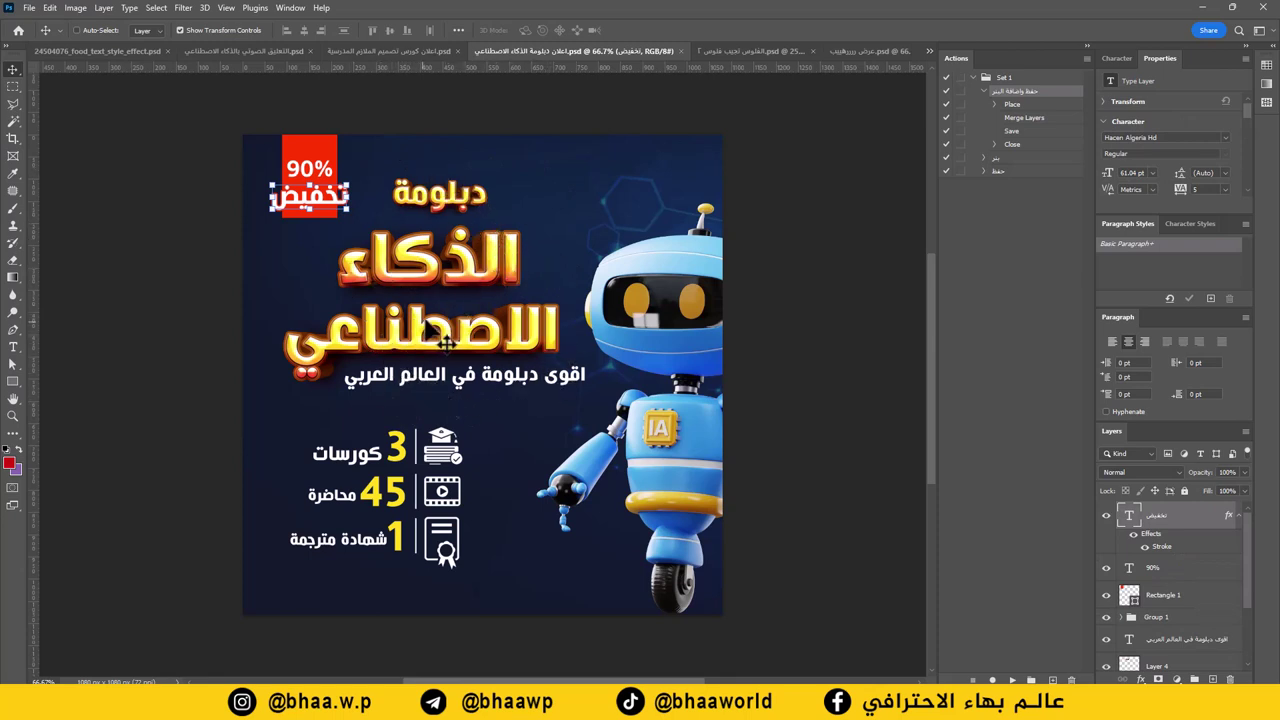
click(398, 50)
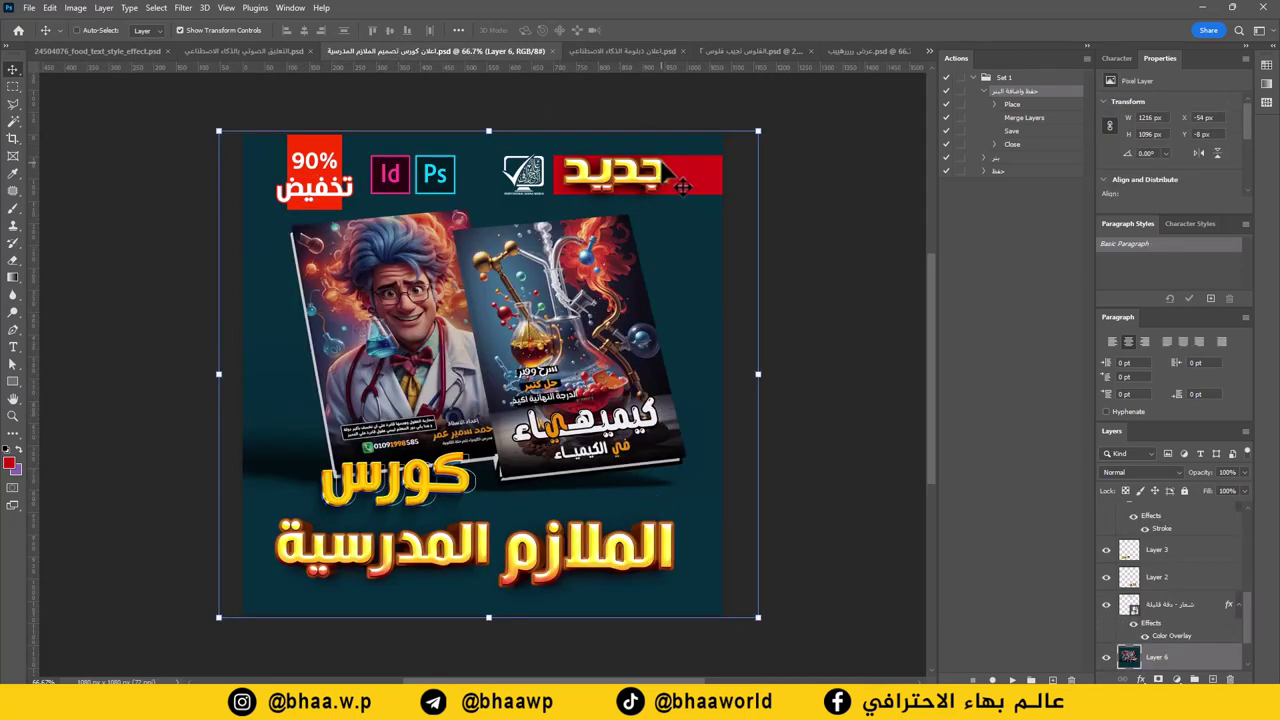
click(260, 48)
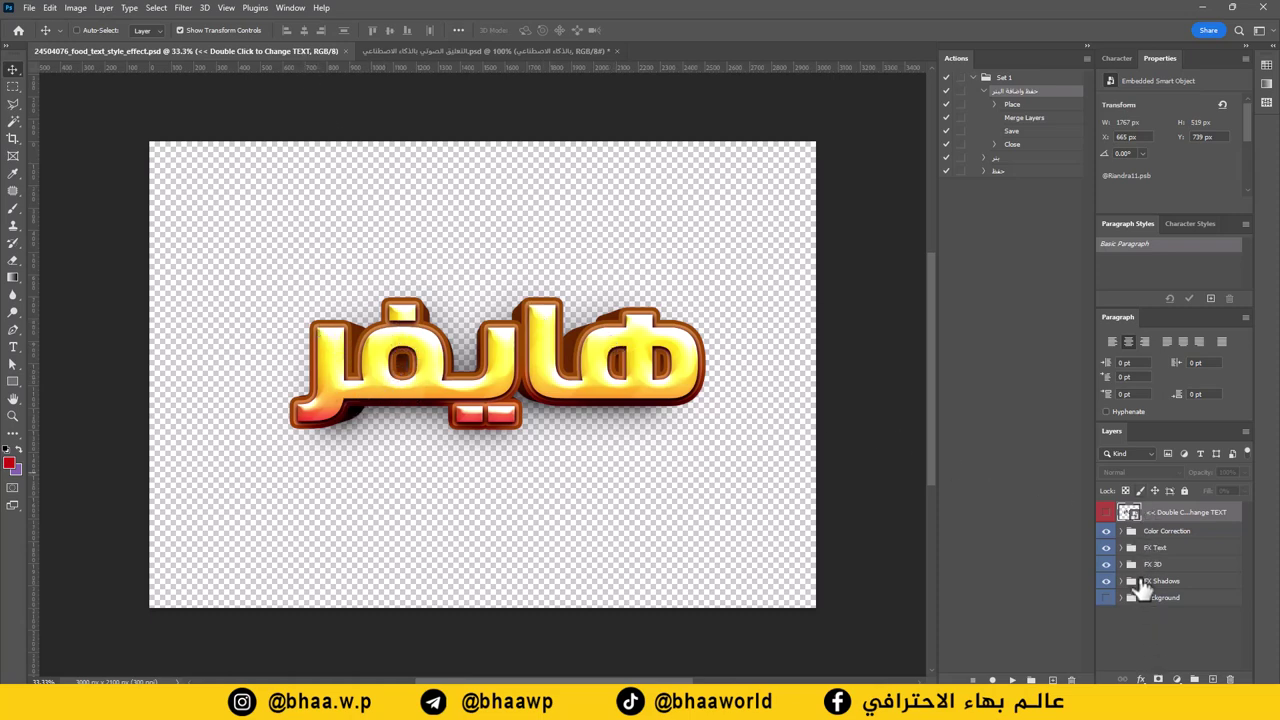
Step: Open the text smart object of 24504076_food_text_style_effect.psd and replace its word with "التعليق"
click(290, 8)
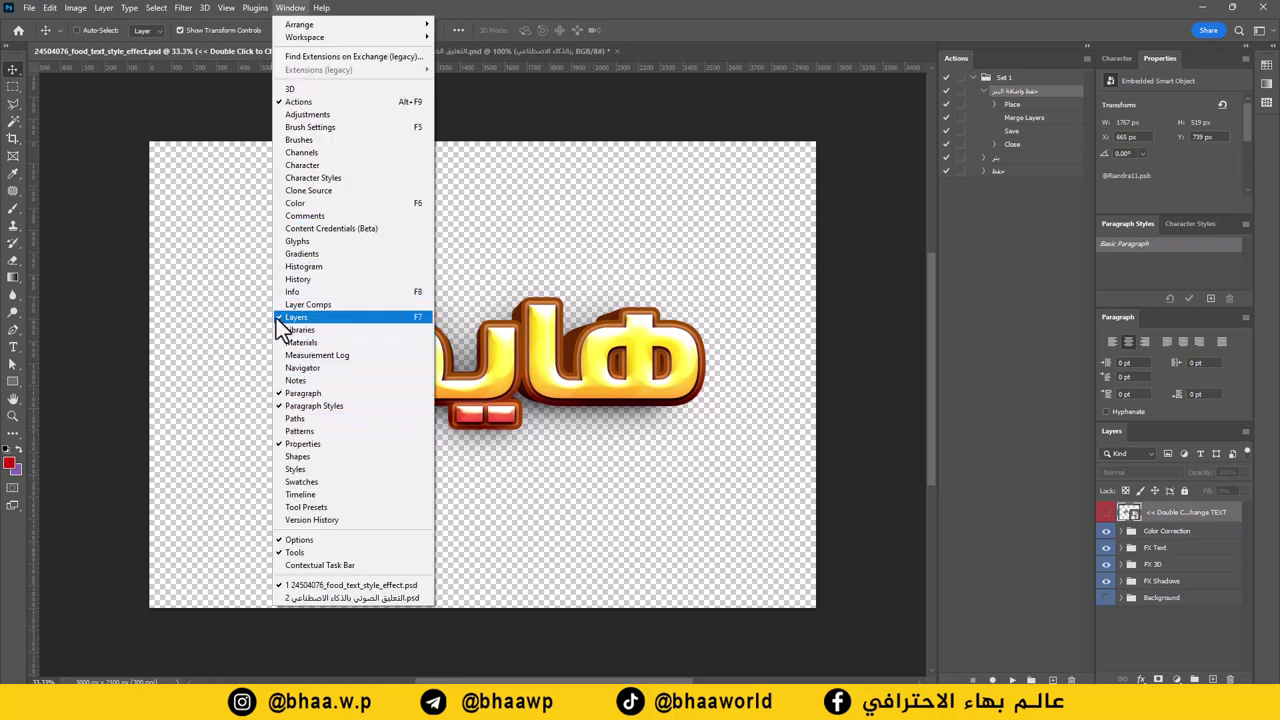
click(1131, 583)
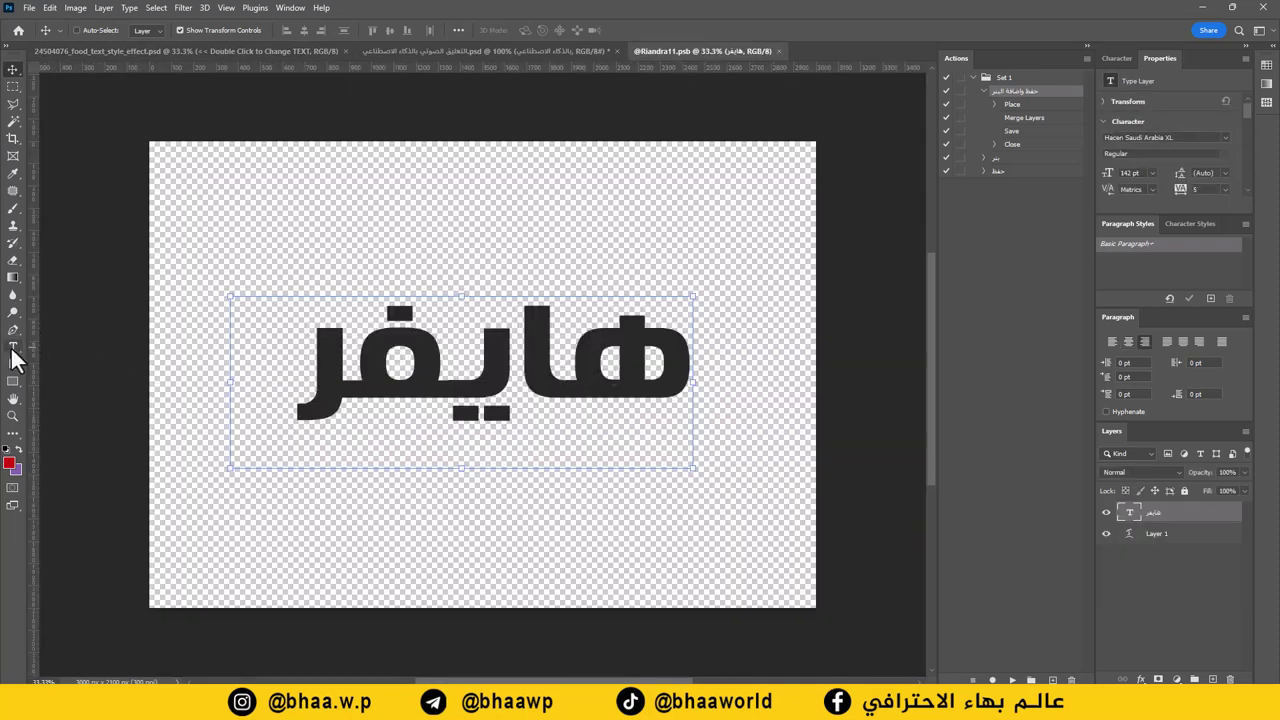
click(13, 346)
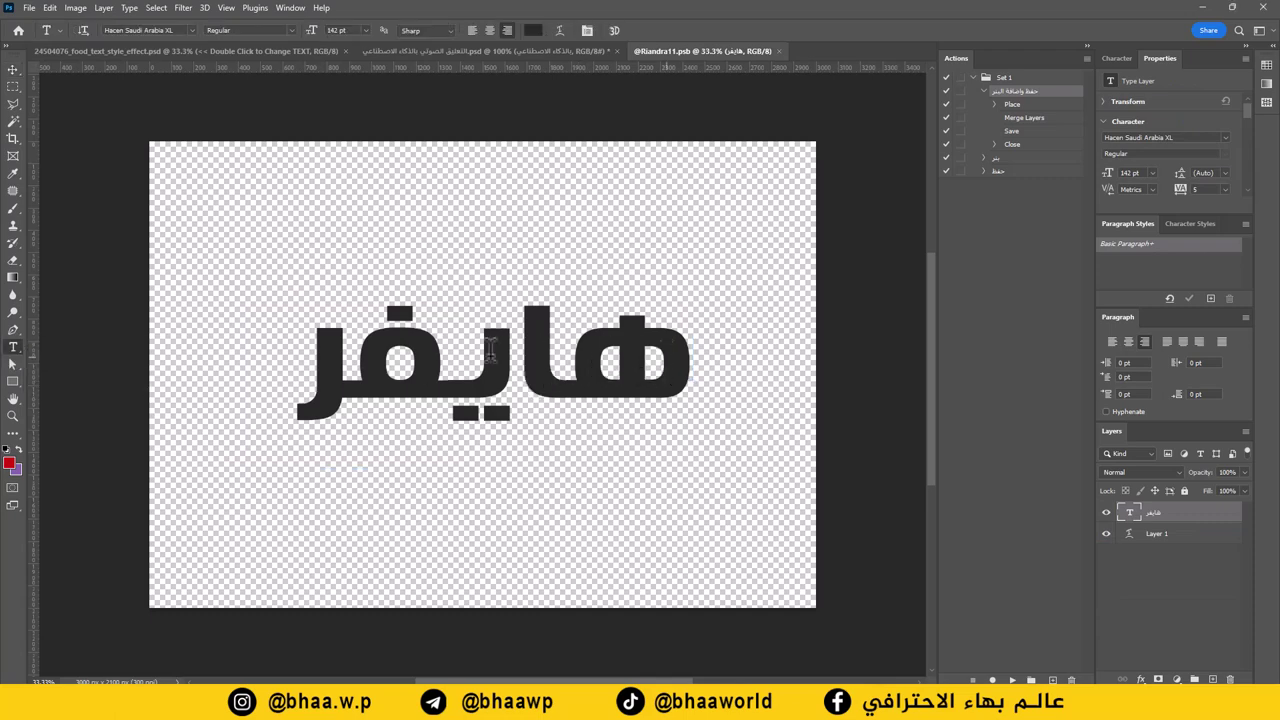
drag(690, 350, 305, 350)
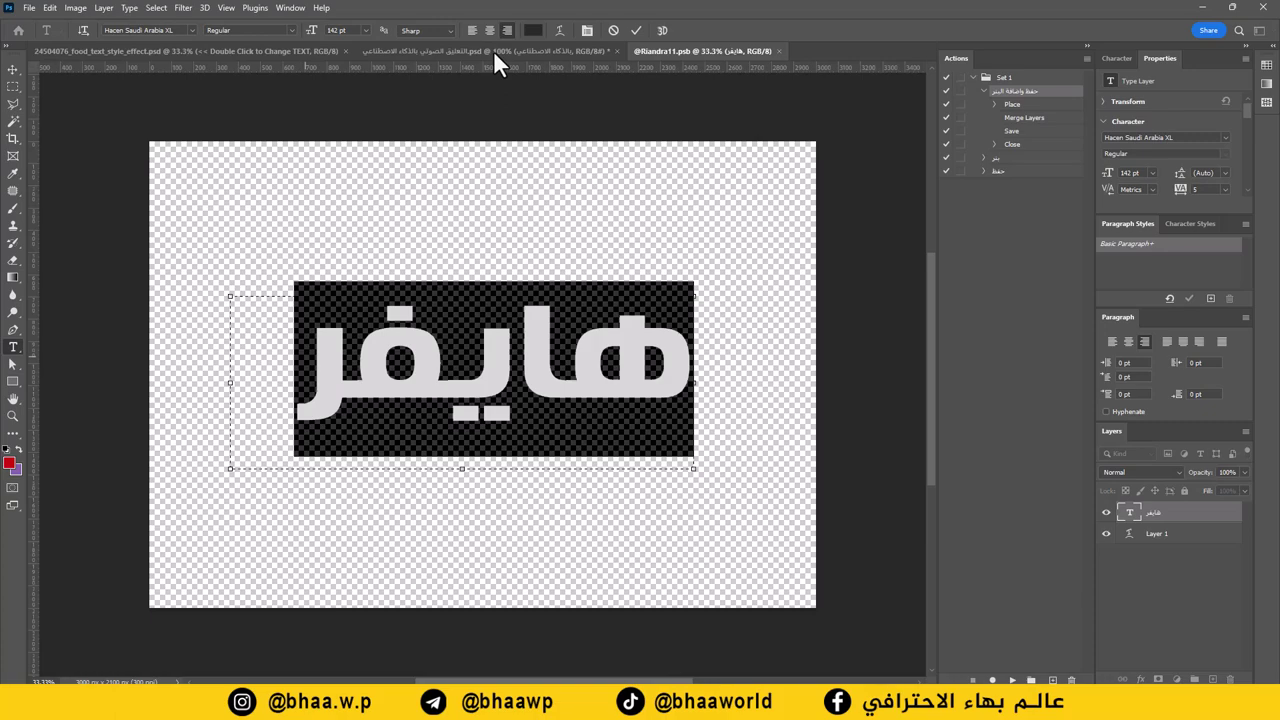
click(493, 50)
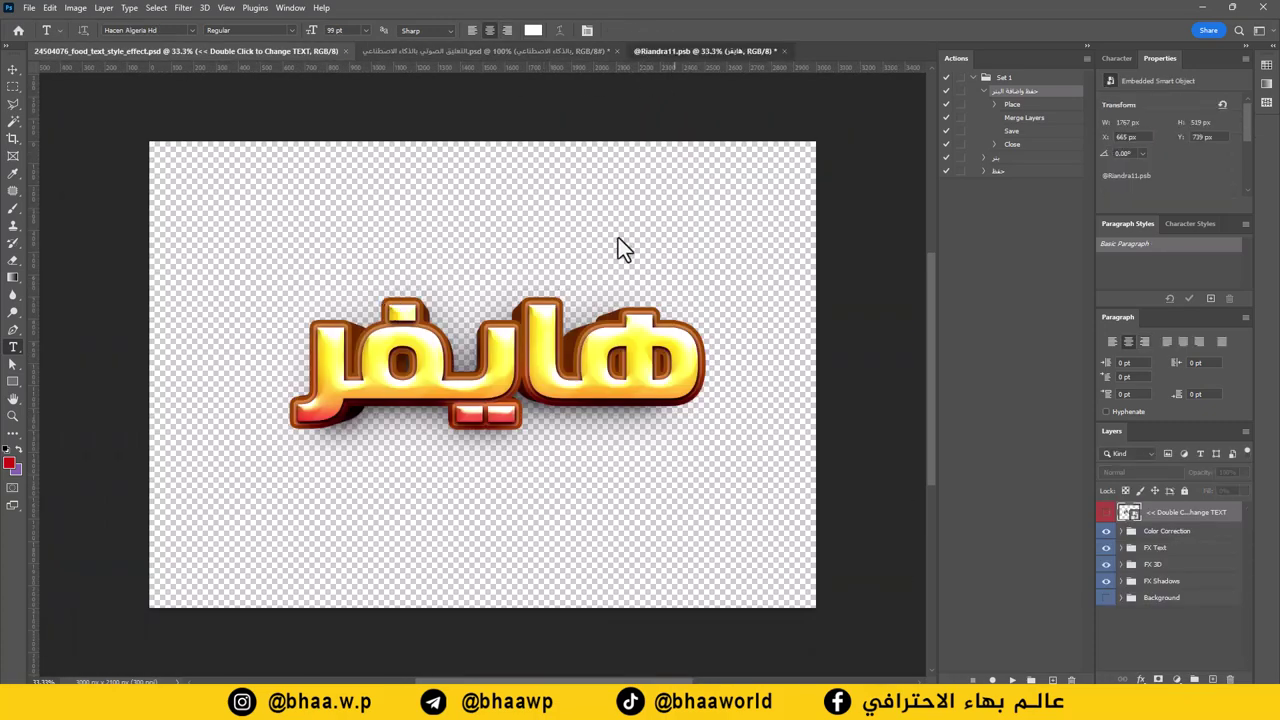
double_click(488, 355)
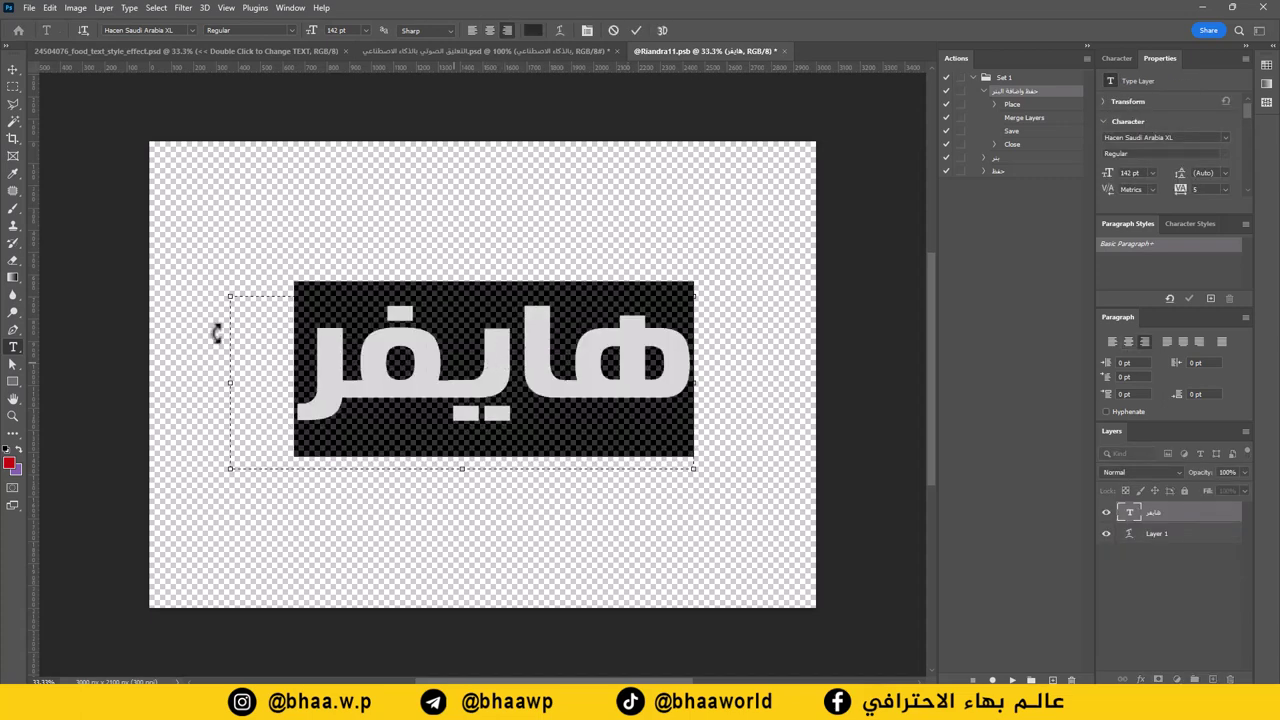
text(التعل)
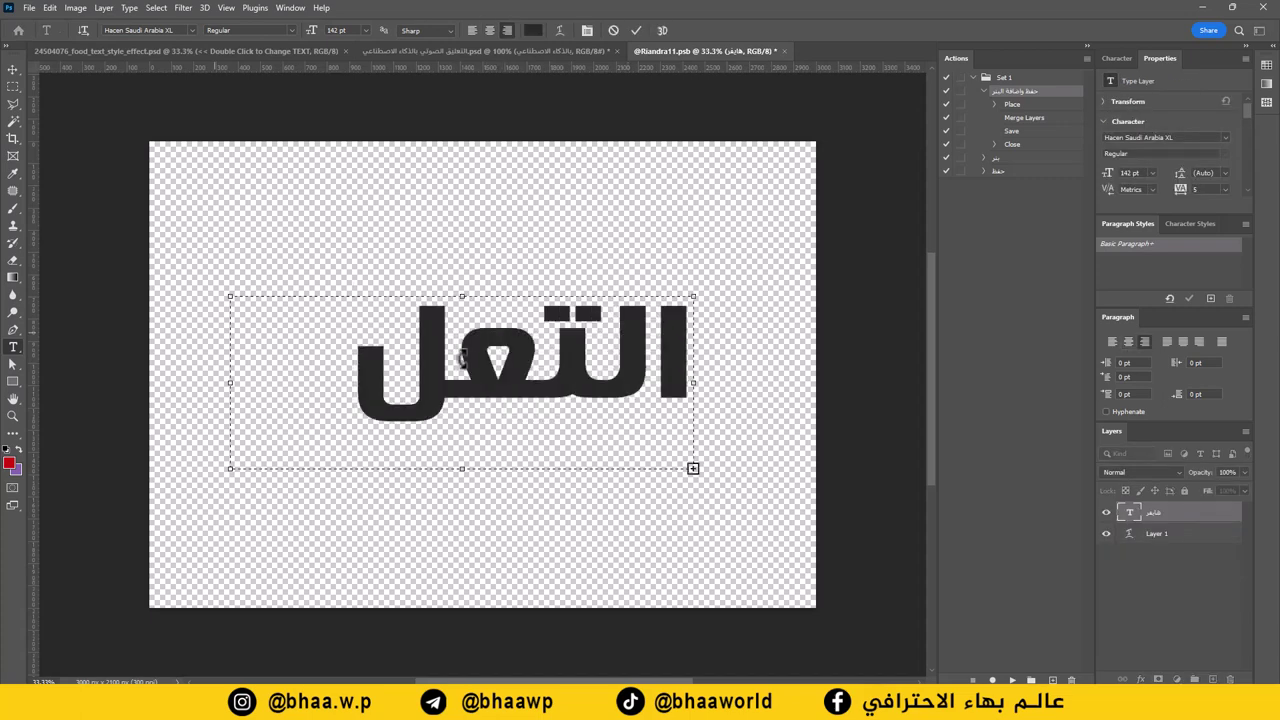
text(يق)
Step: Centre the text in a text box widened to the full canvas width, and save and close the smart object
drag(697, 385, 815, 396)
drag(230, 383, 144, 386)
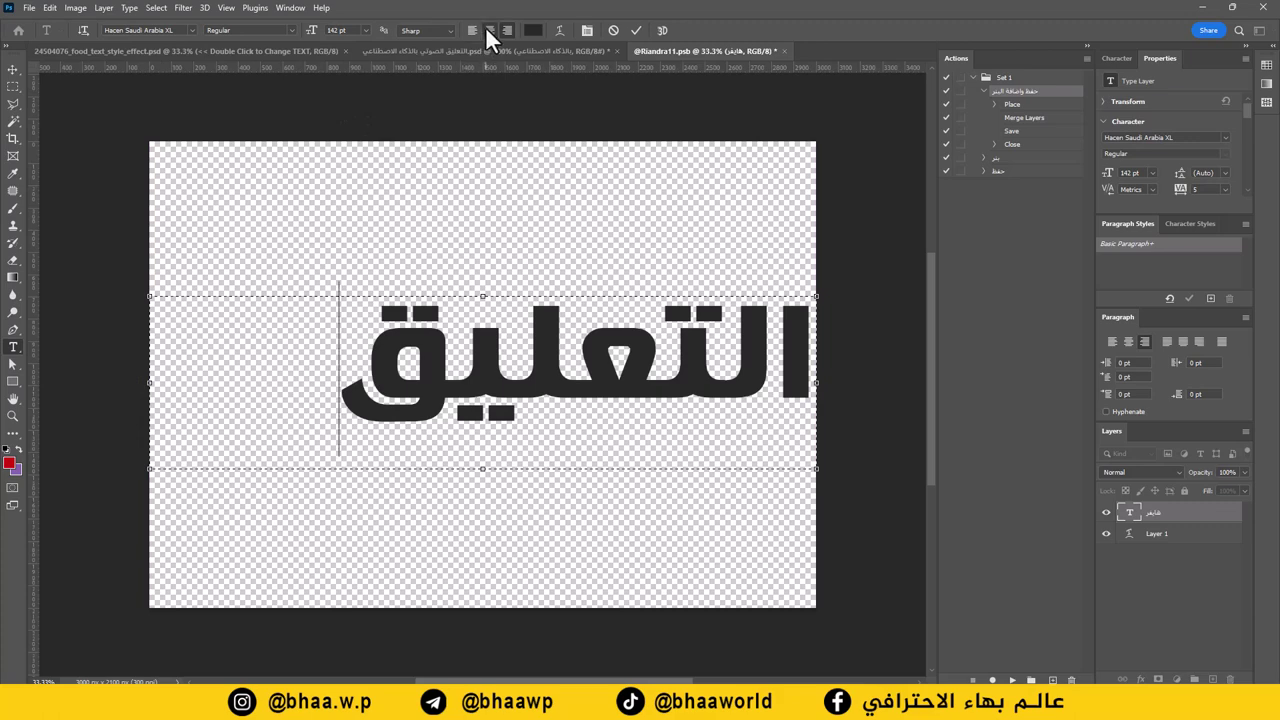
click(488, 30)
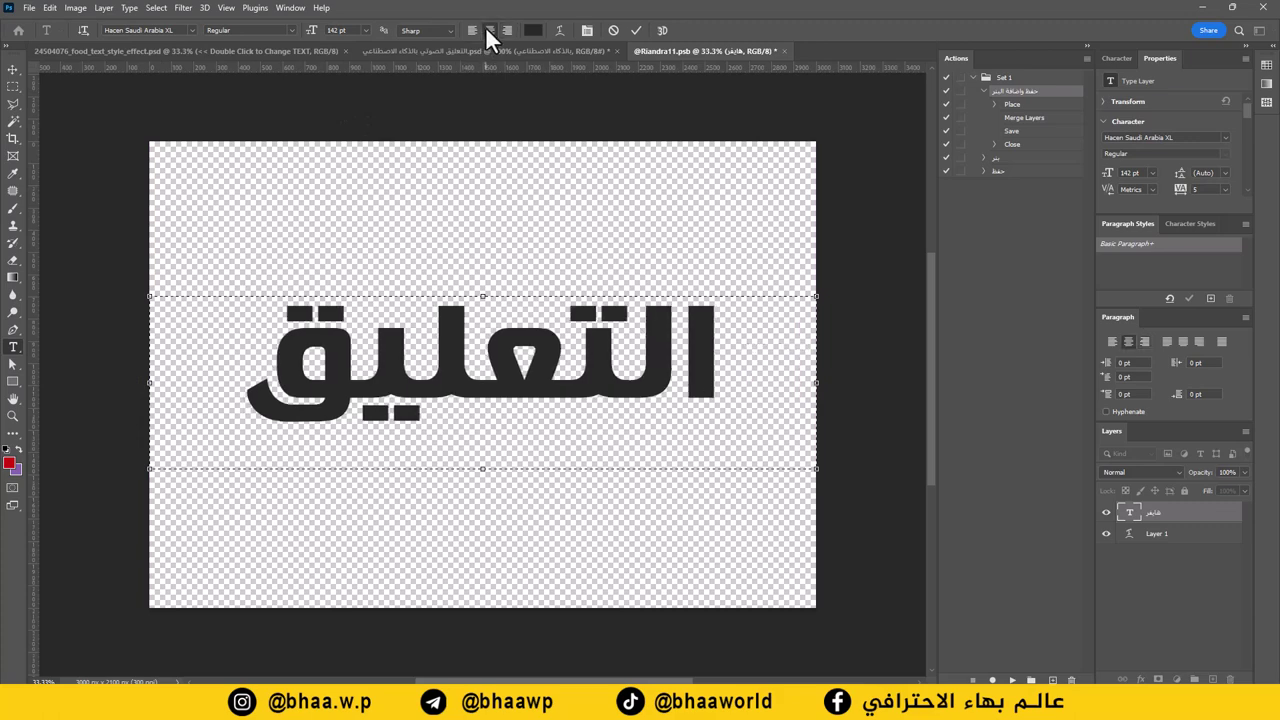
click(637, 30)
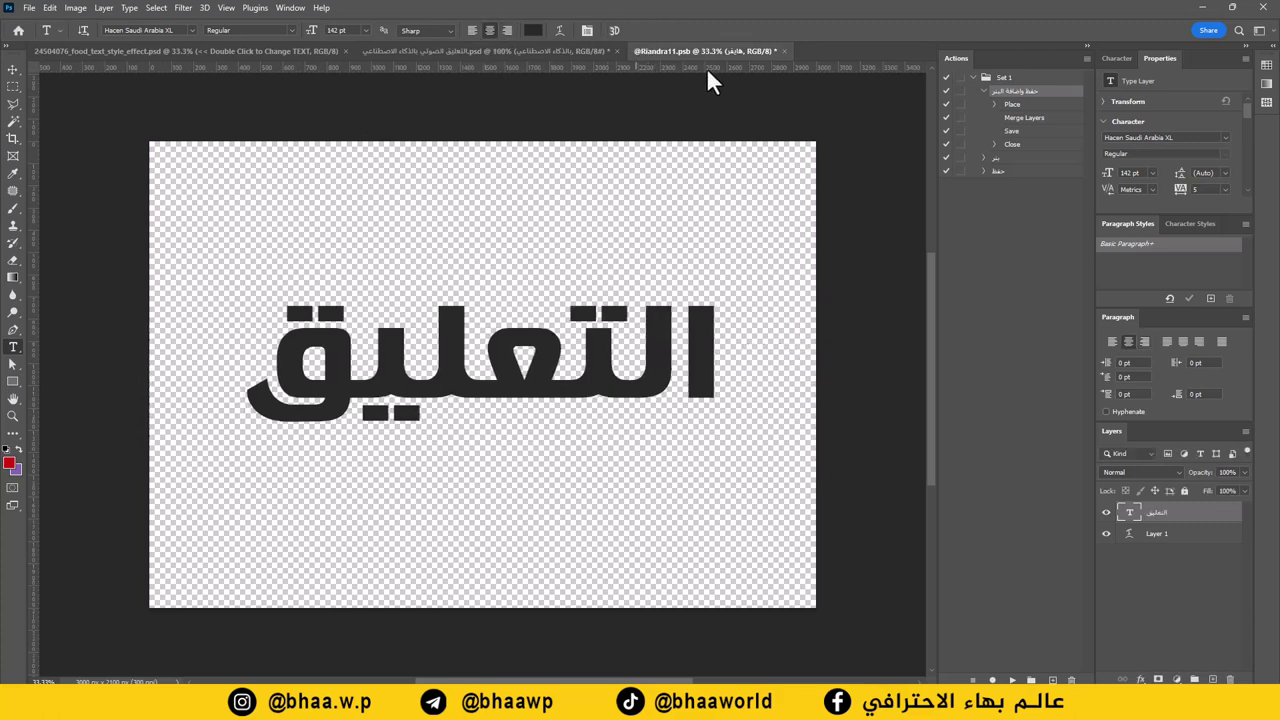
click(789, 51)
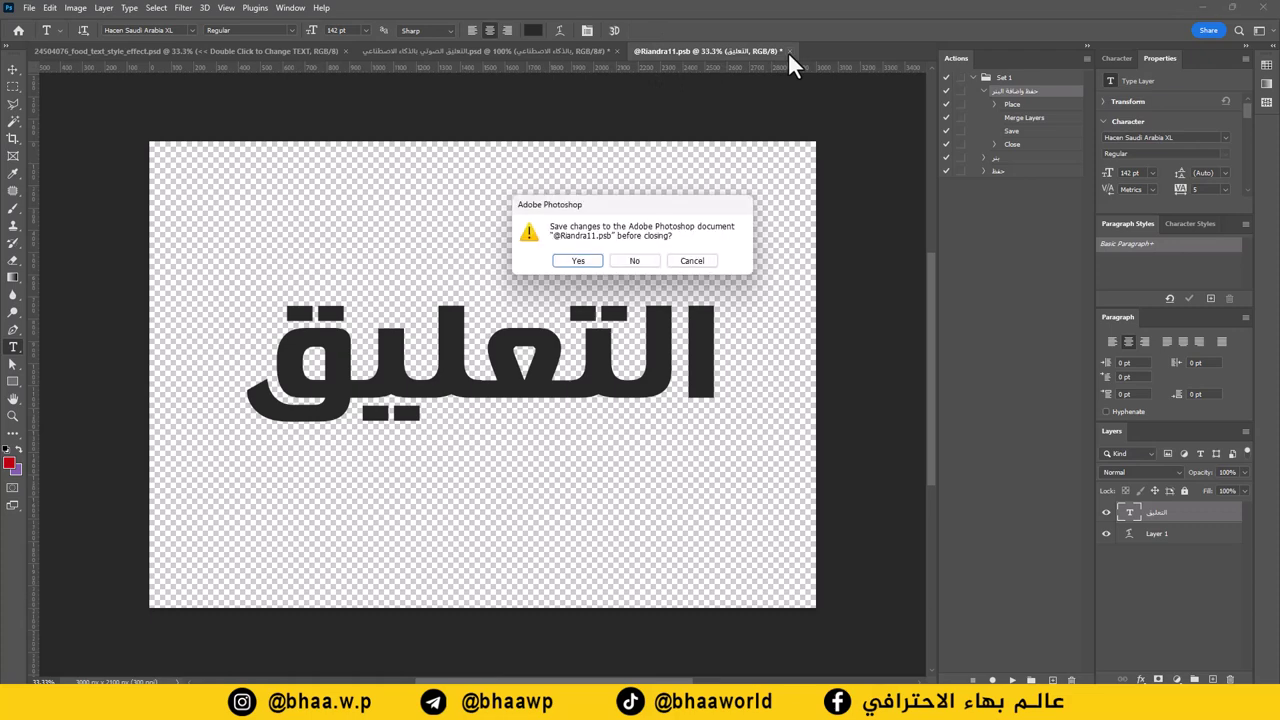
click(584, 263)
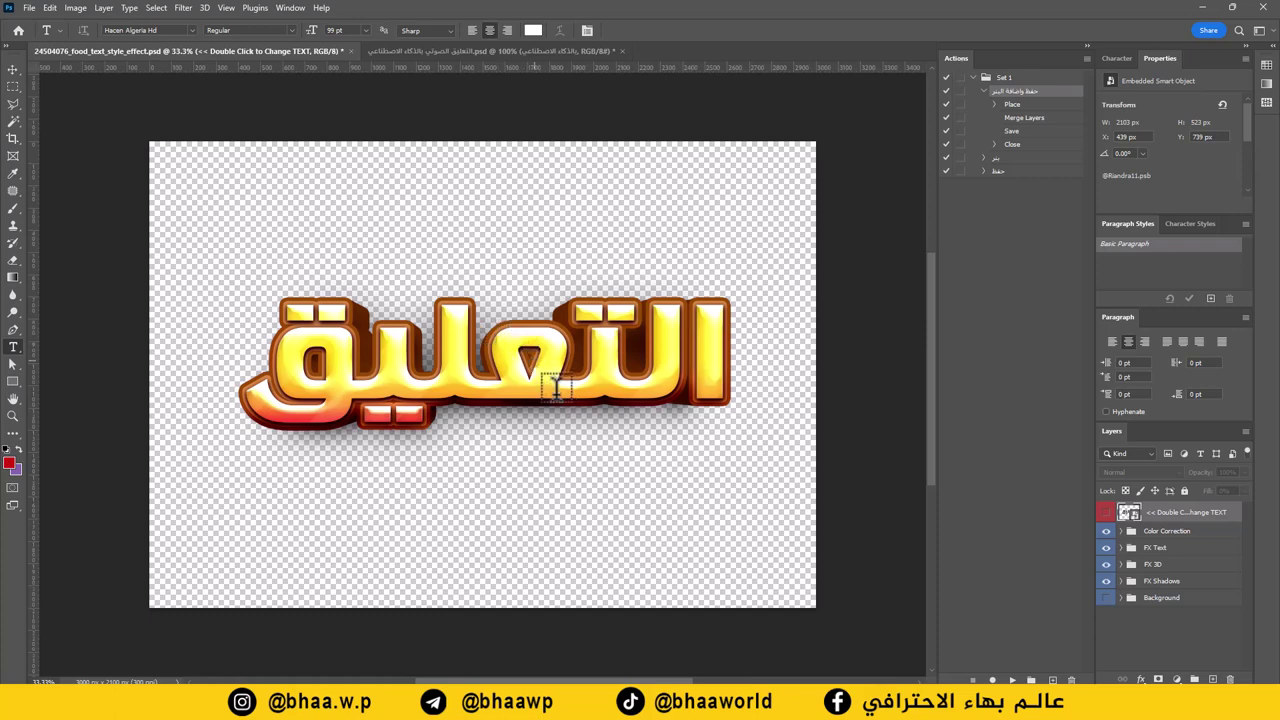
Step: Select the entire canvas of the styled text effect and make a merged copy of it
key(ctrl+a)
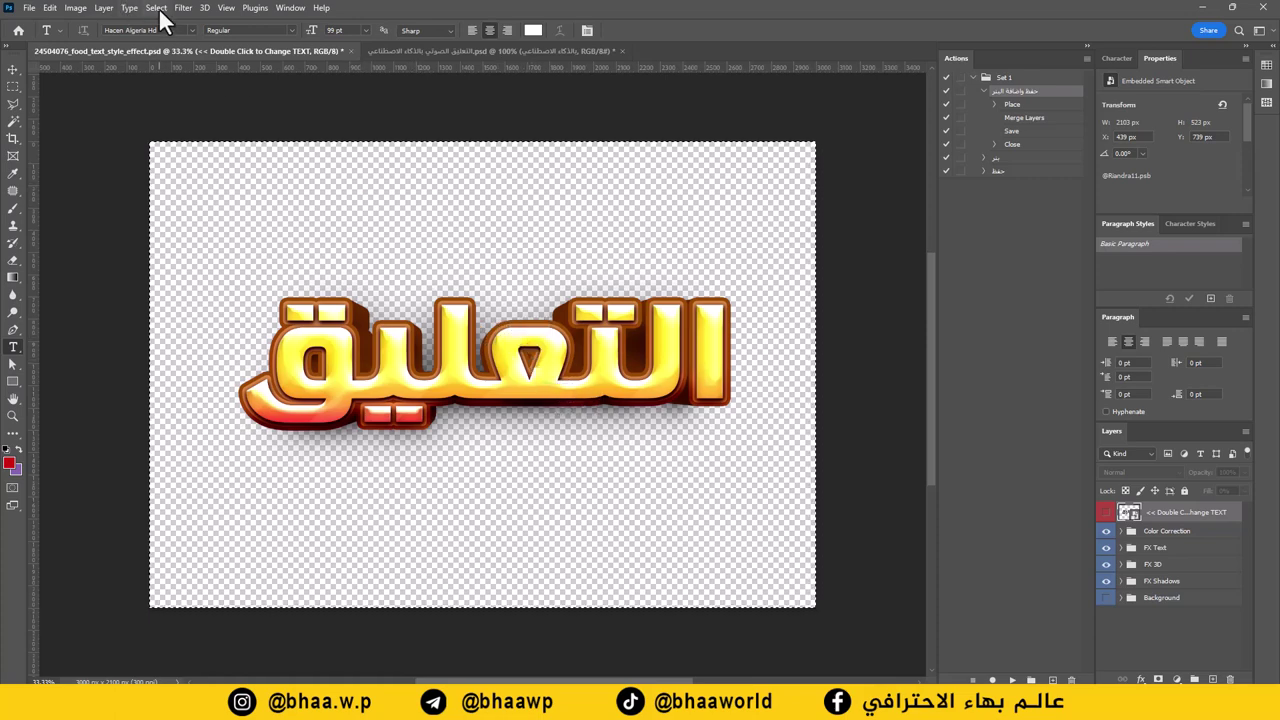
click(158, 8)
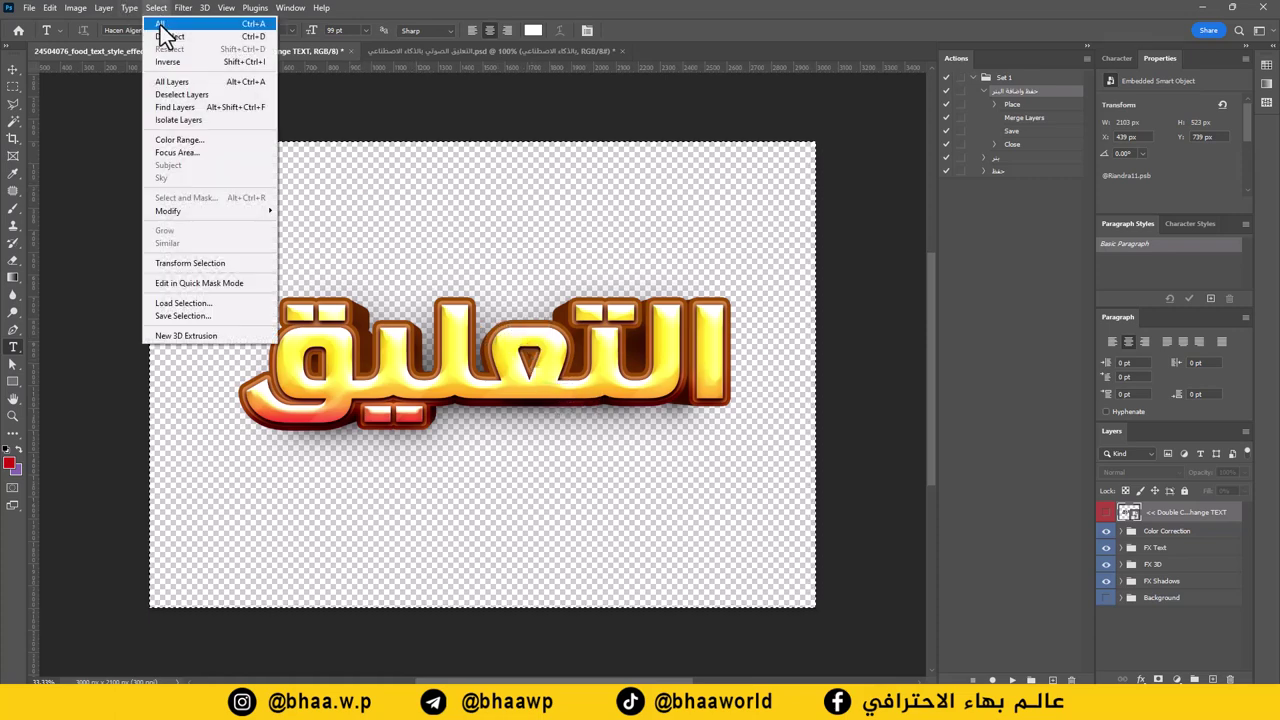
mouse_move(348, 6)
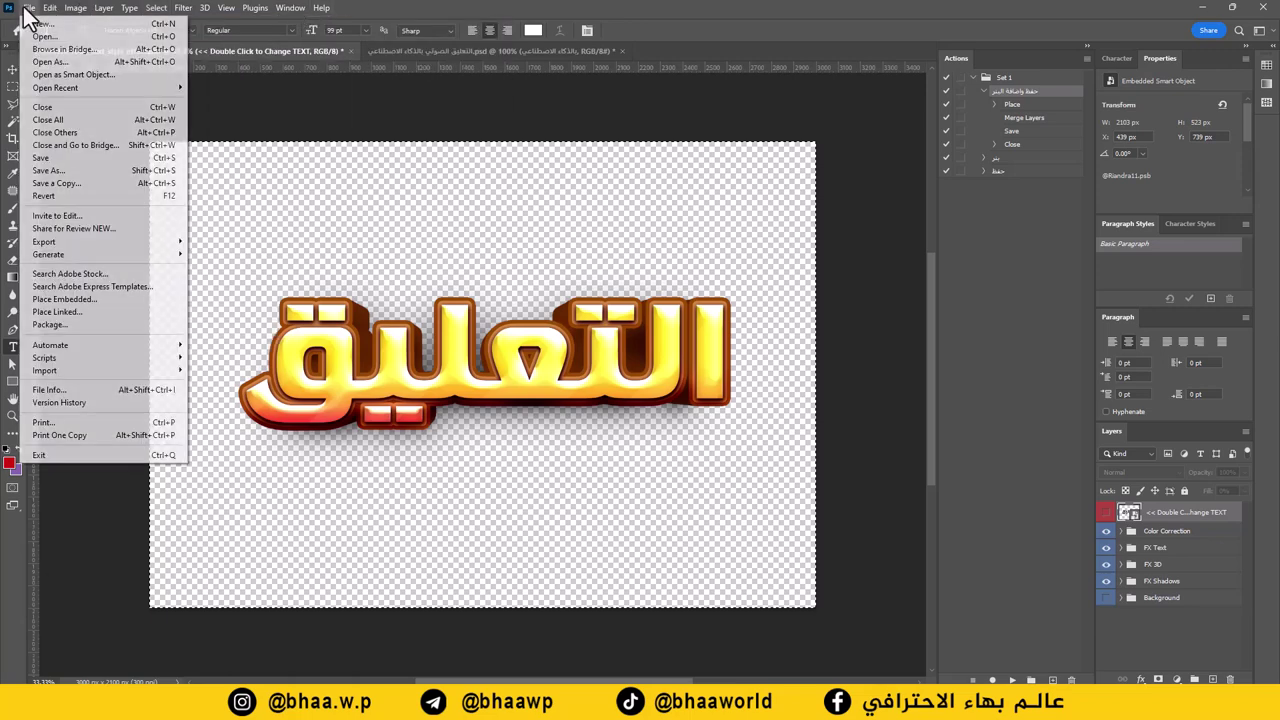
click(50, 9)
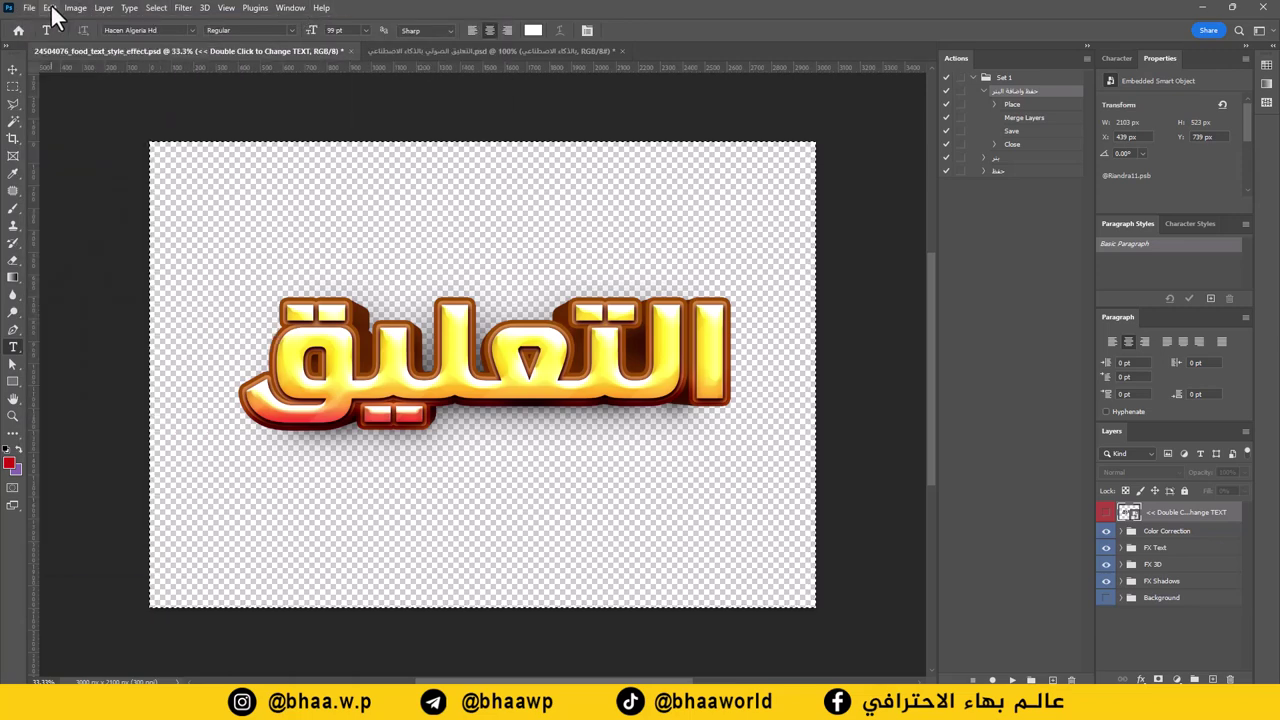
click(50, 9)
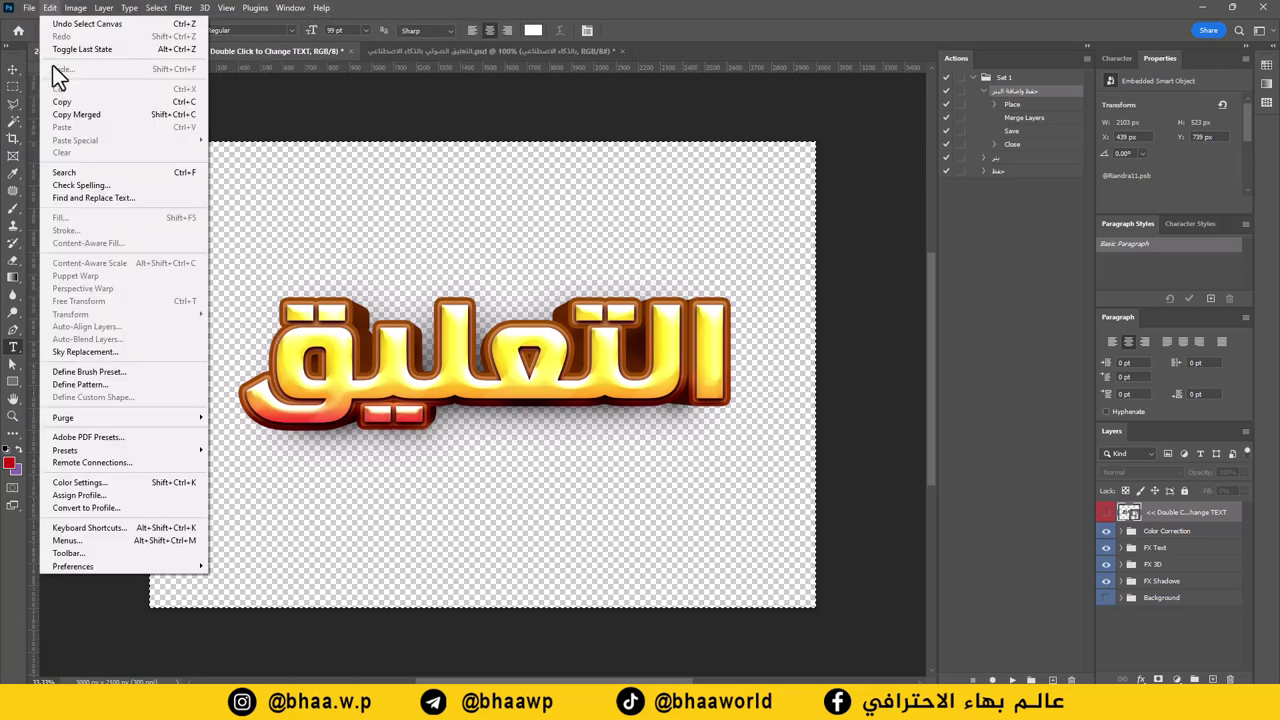
click(77, 114)
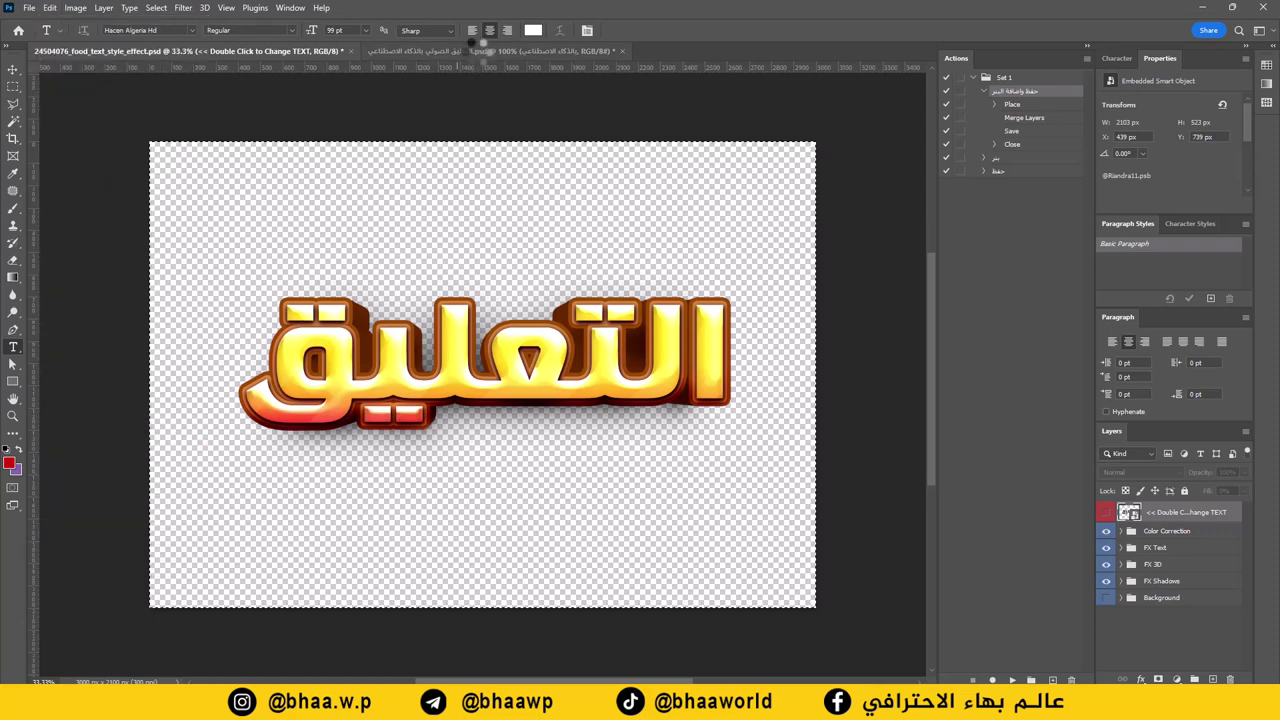
Step: Paste the copied golden text into the robot and microphone voice-over banner document
click(480, 50)
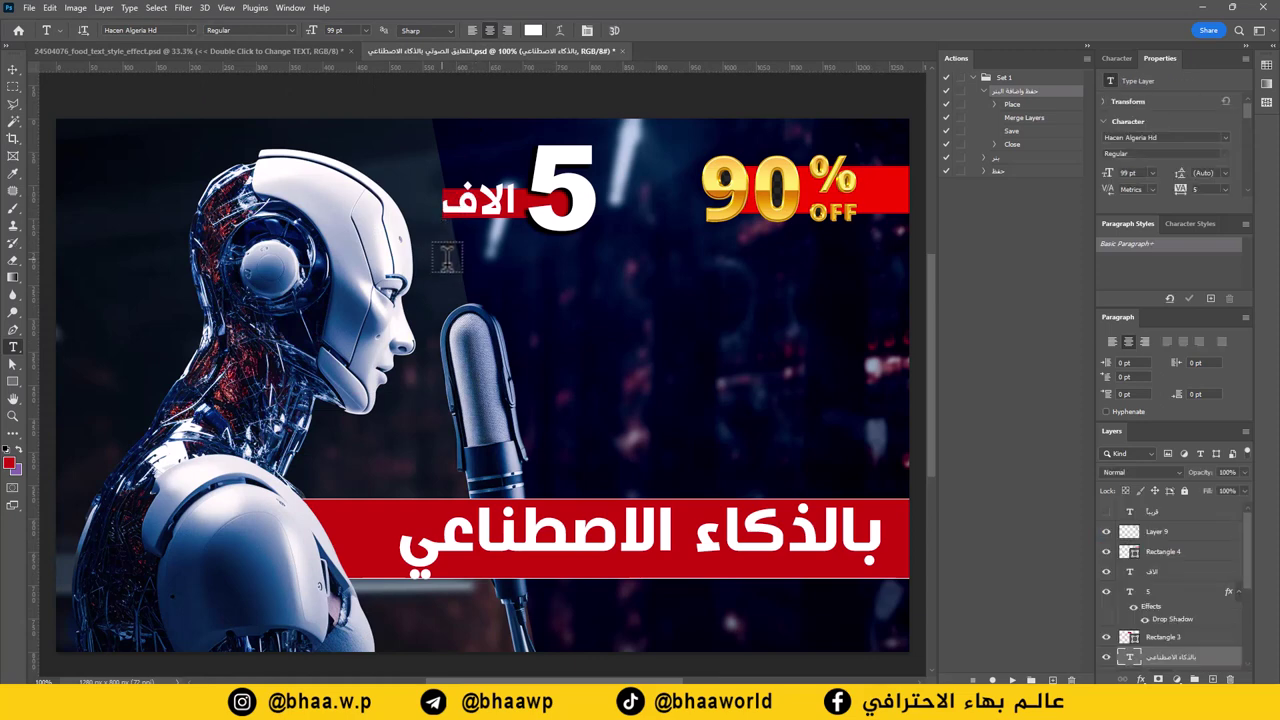
scroll(550, 310, down, 2)
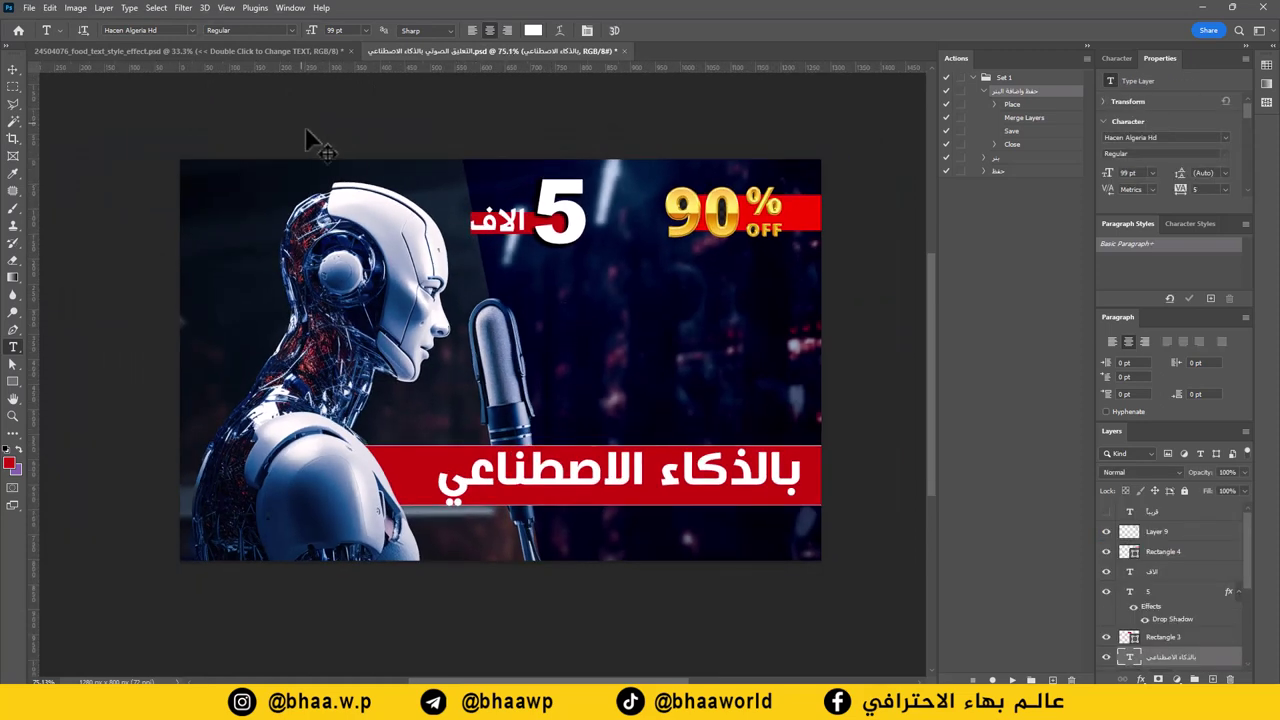
key(ctrl+v)
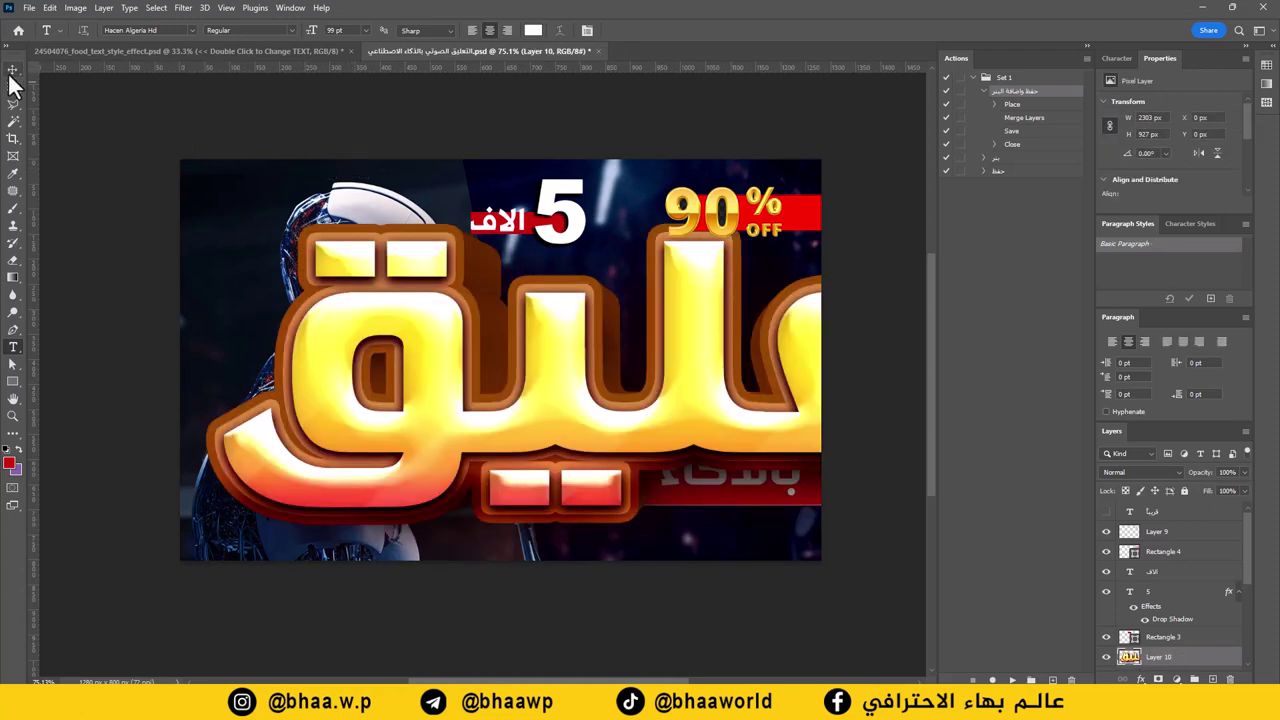
Step: Scale the pasted "التعليق" text to 22.33% and place it below the 90% OFF badge, above the red strip
click(13, 69)
scroll(423, 286, down, 2)
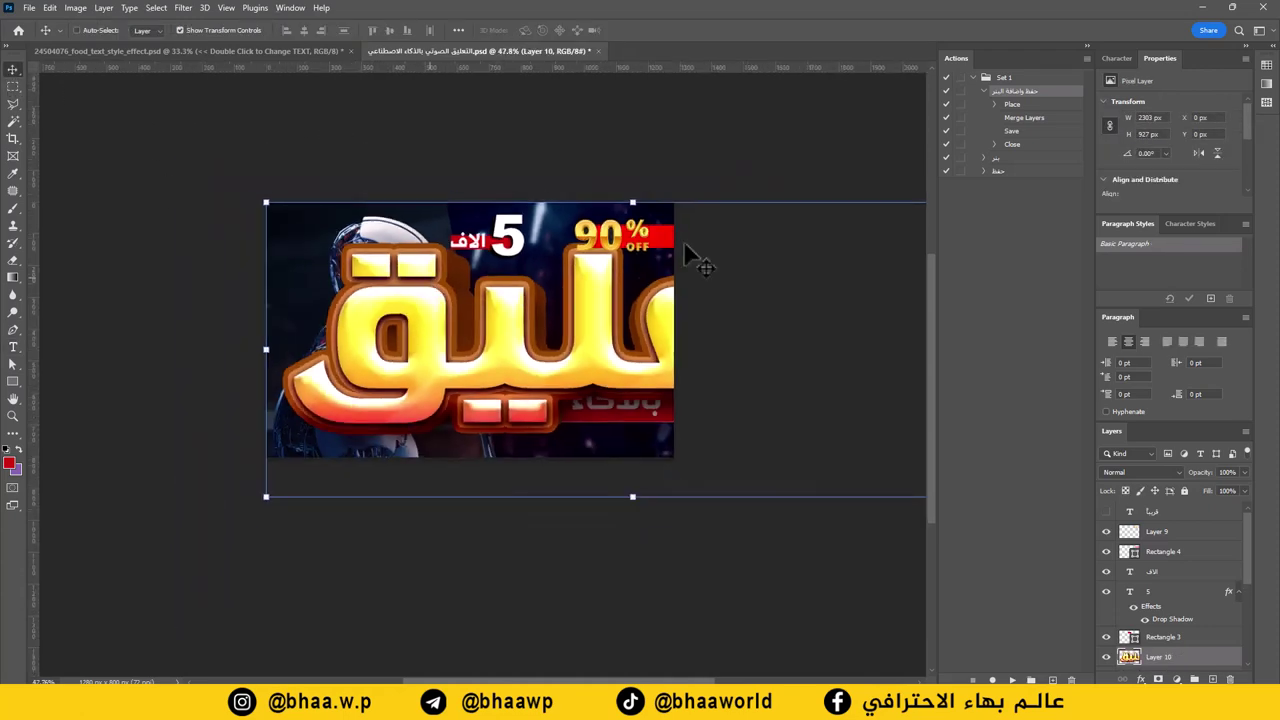
drag(266, 202, 636, 350)
scroll(647, 302, up, 2)
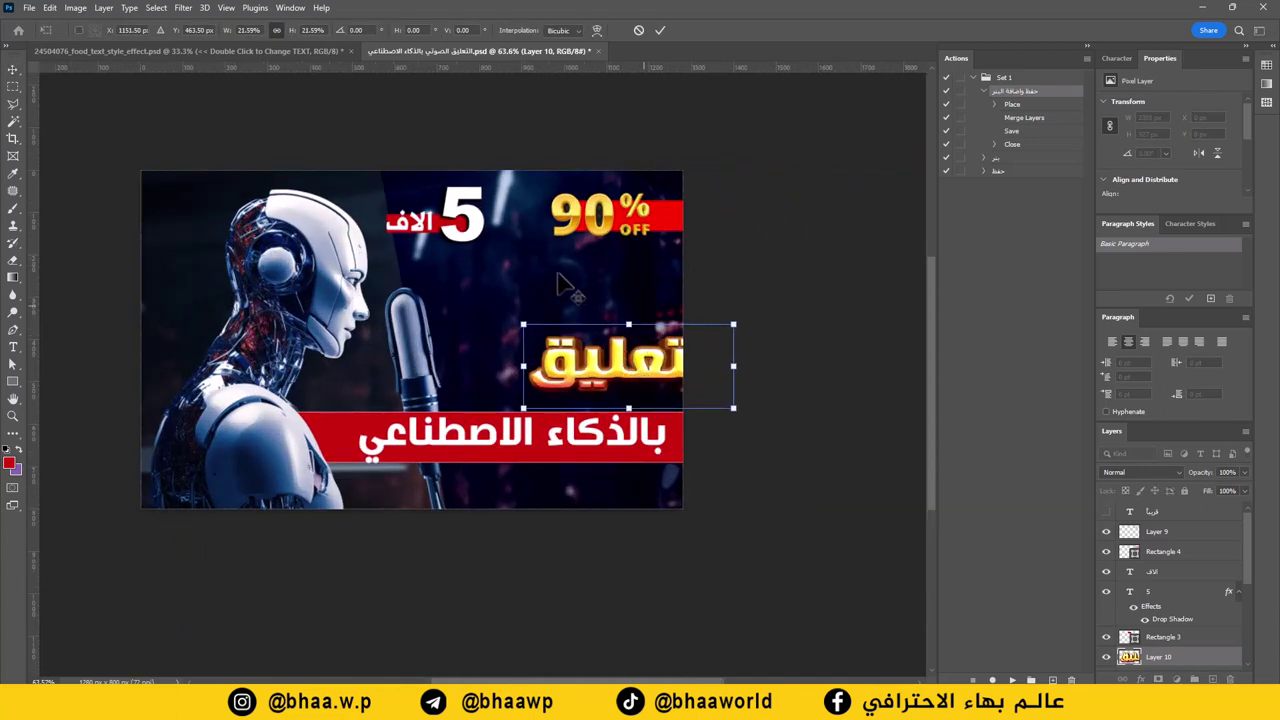
scroll(537, 290, up, 1)
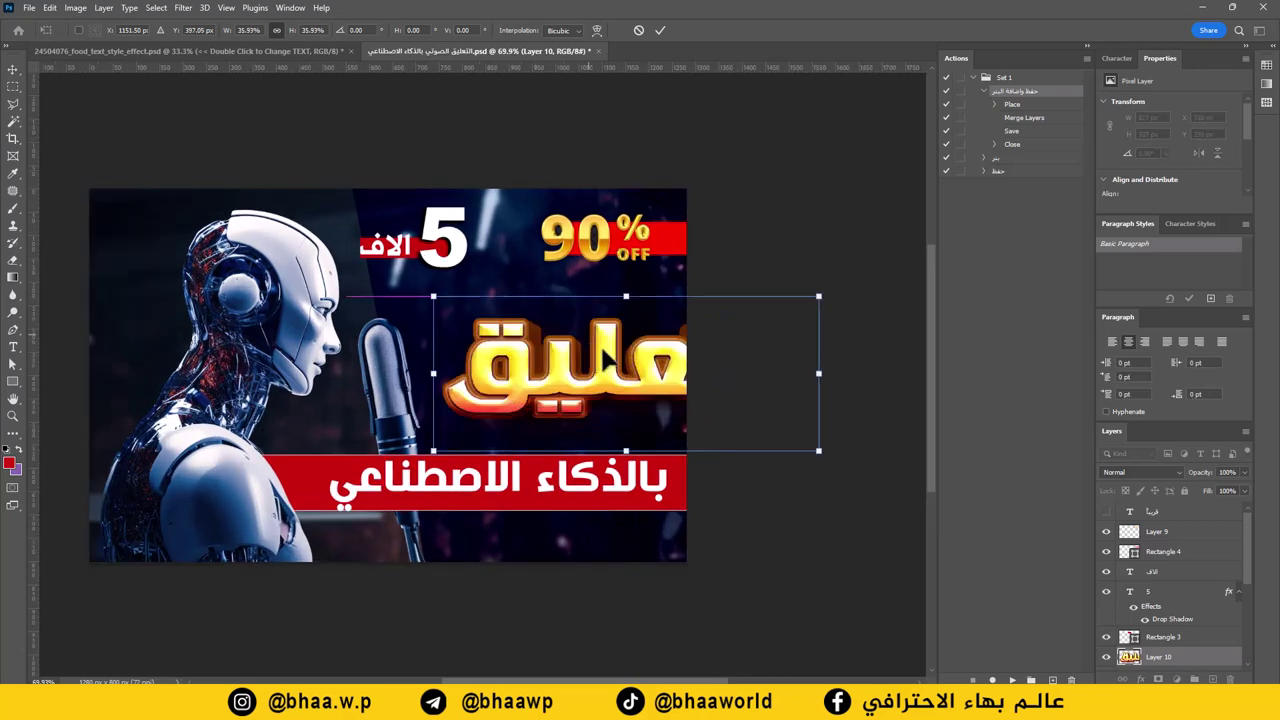
drag(800, 305, 675, 356)
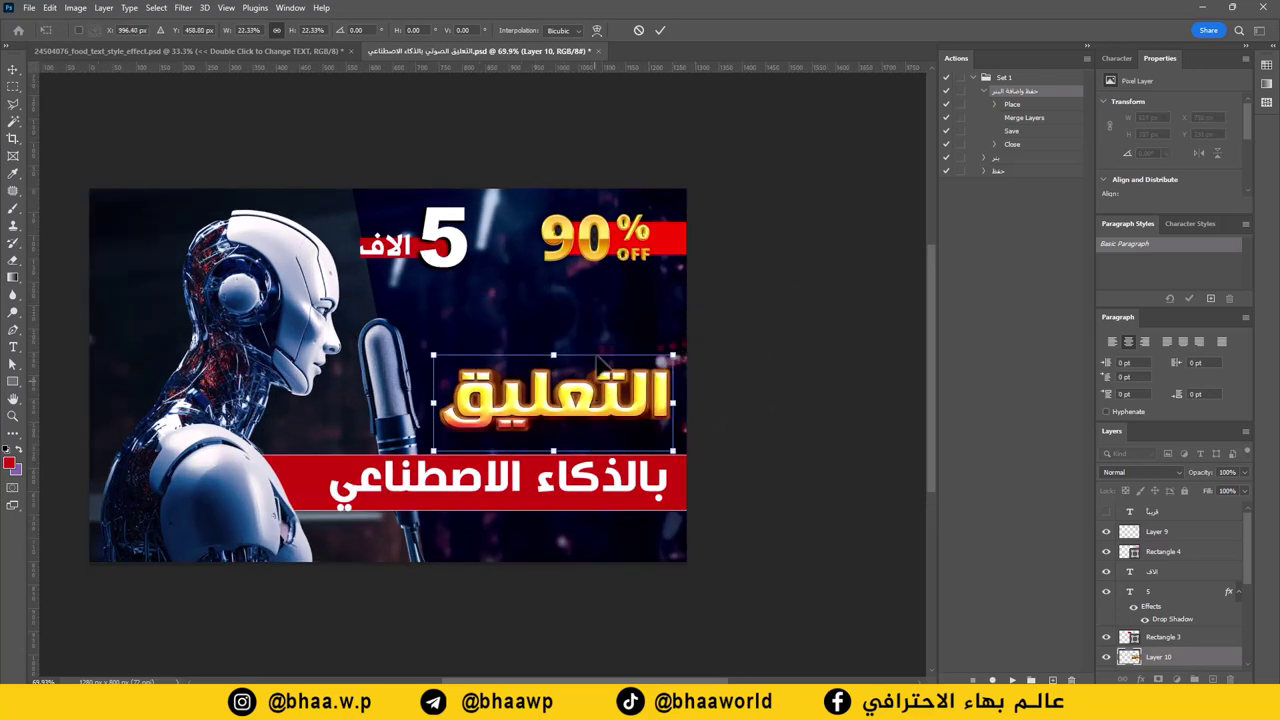
drag(607, 392, 603, 325)
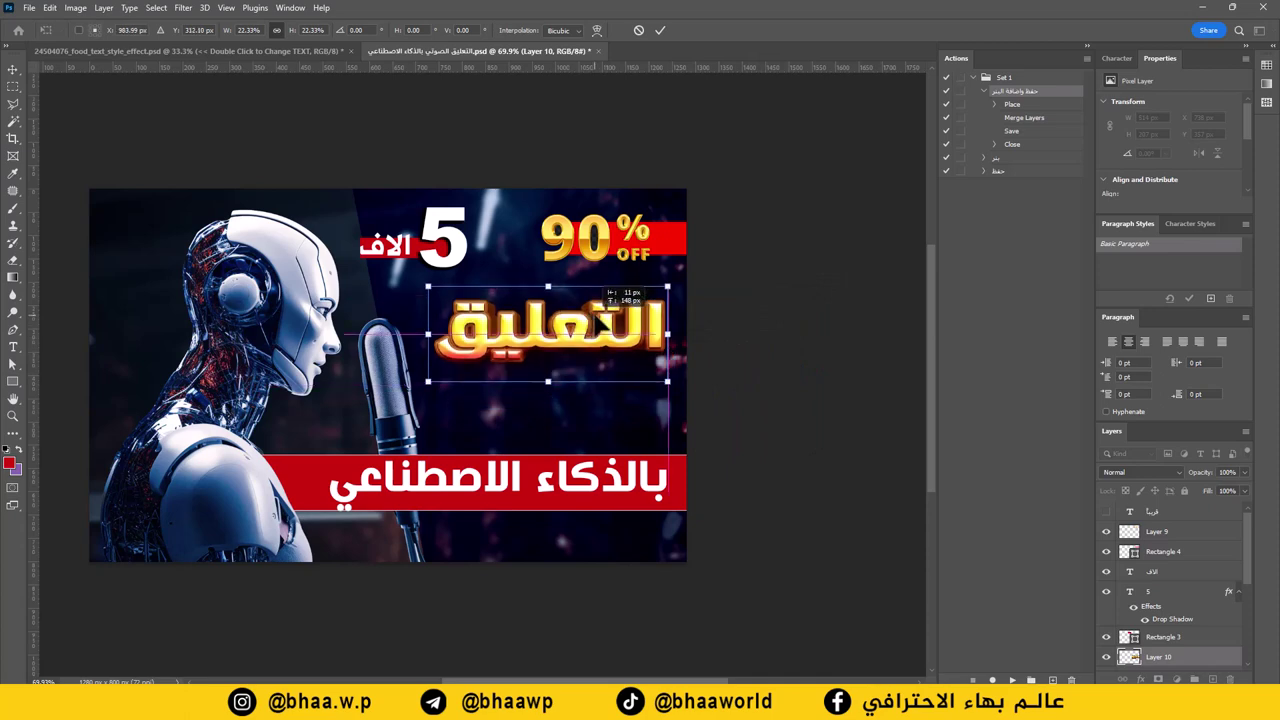
click(660, 30)
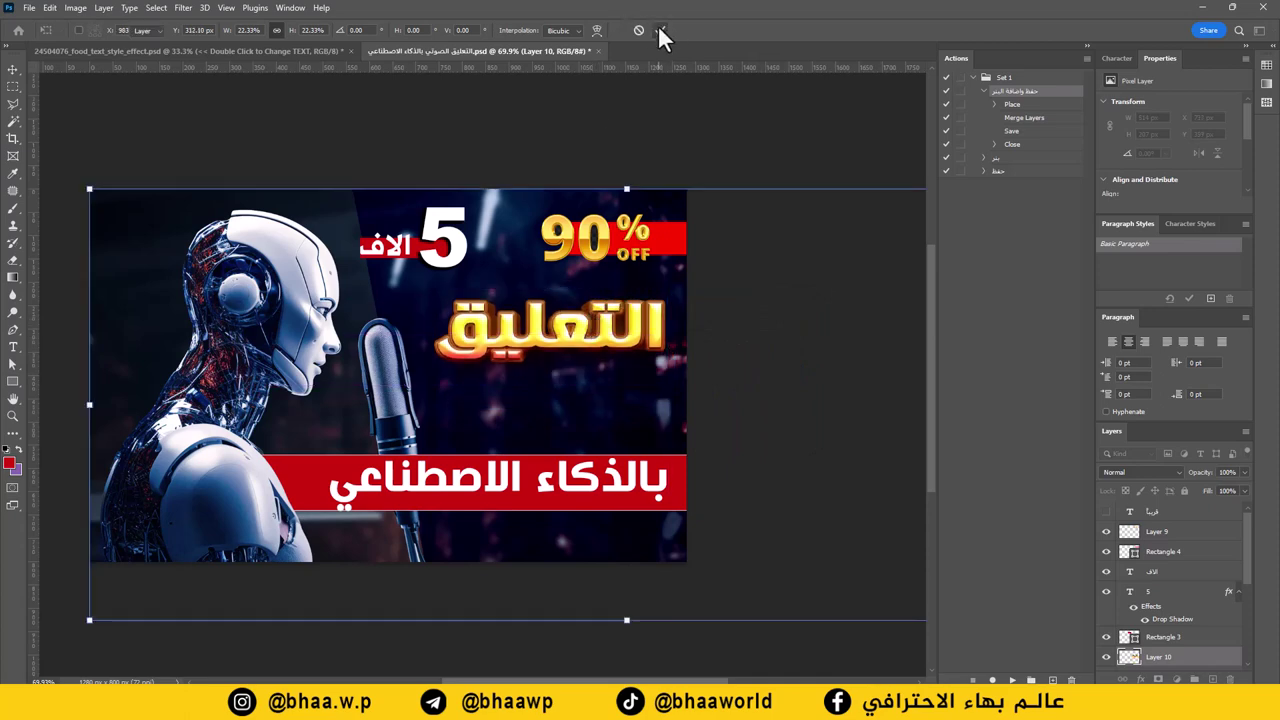
Step: Replace the word in the text-effect template's smart object with "الصوتي", and save and close the smart object
click(284, 53)
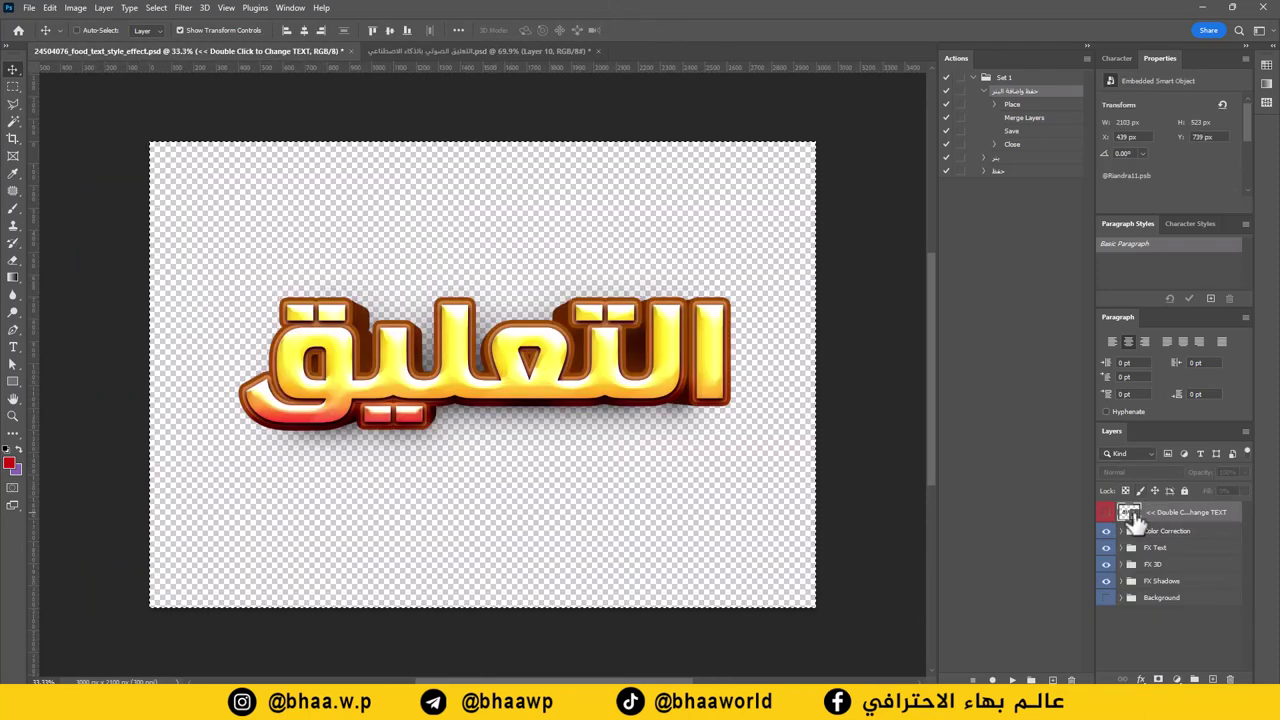
double_click(1130, 514)
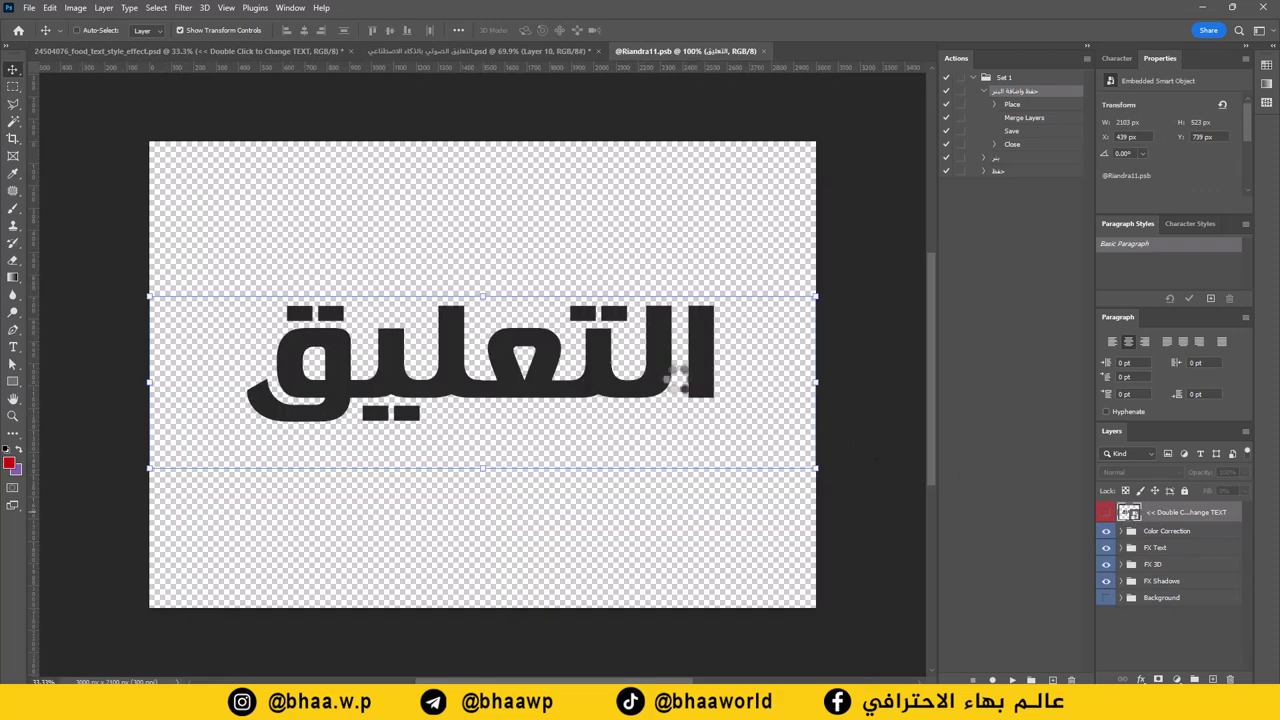
click(14, 350)
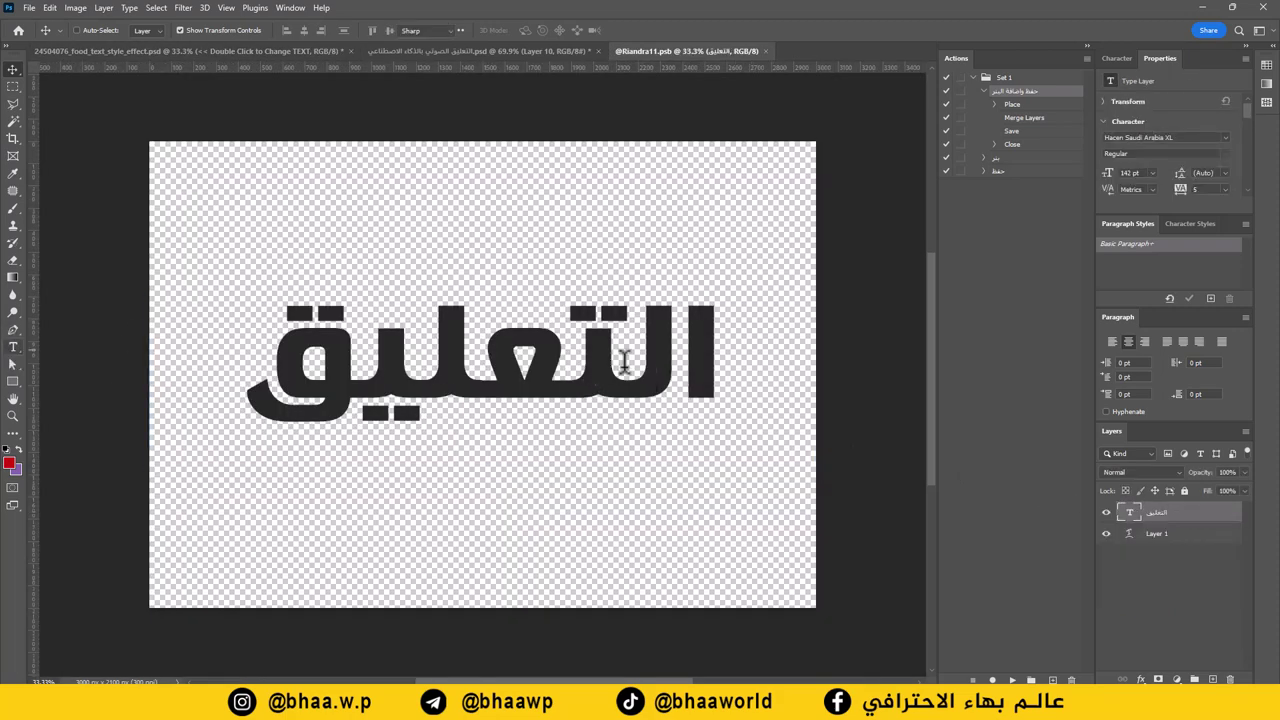
drag(626, 361, 522, 358)
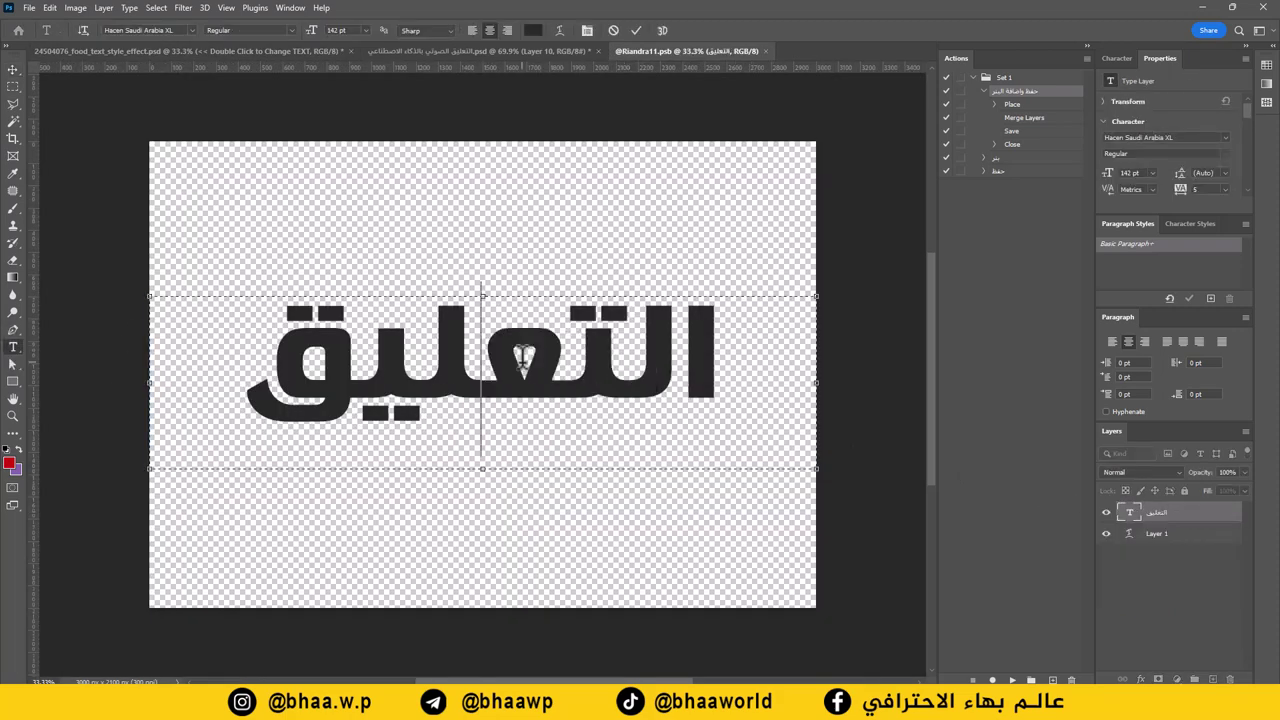
double_click(522, 358)
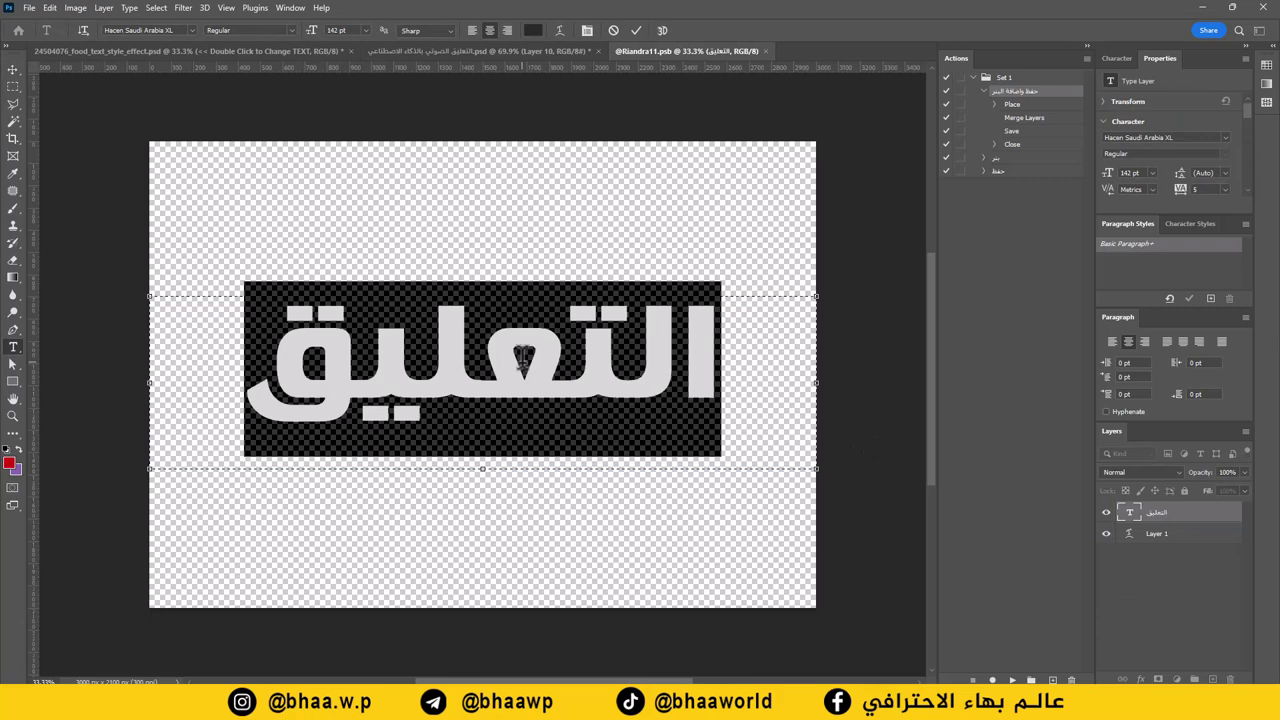
text(ال)
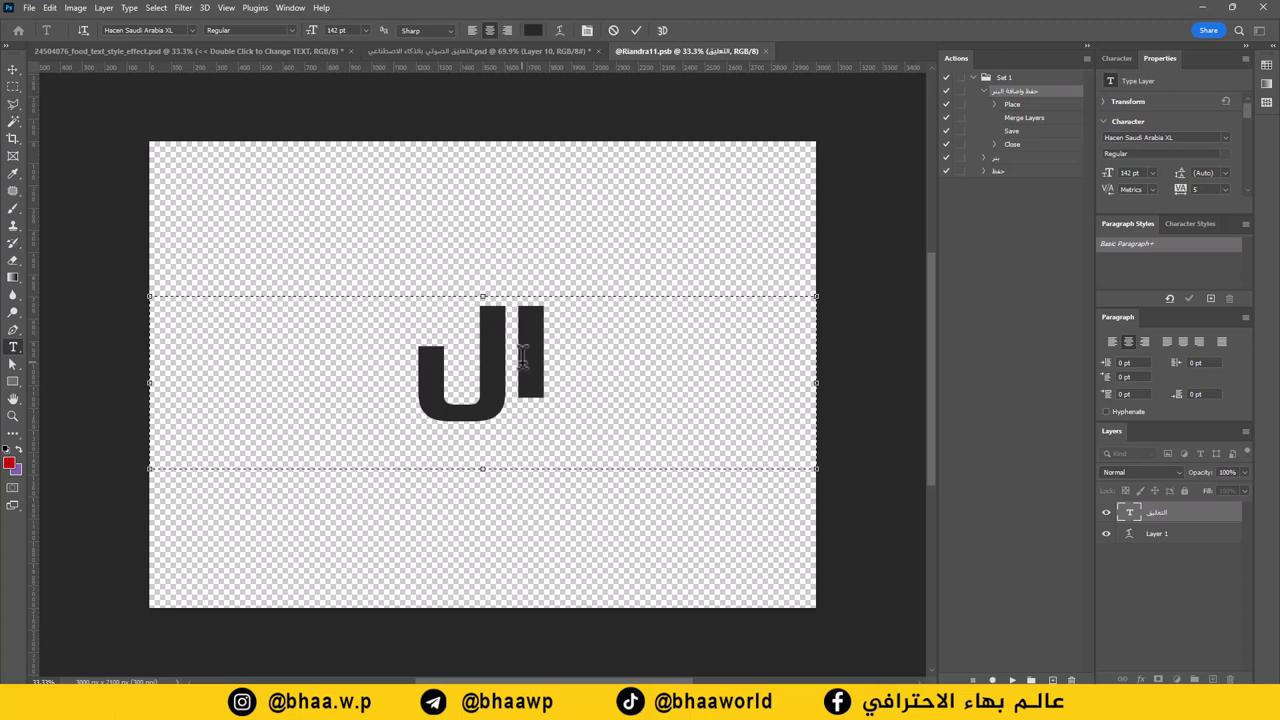
text(صوتي)
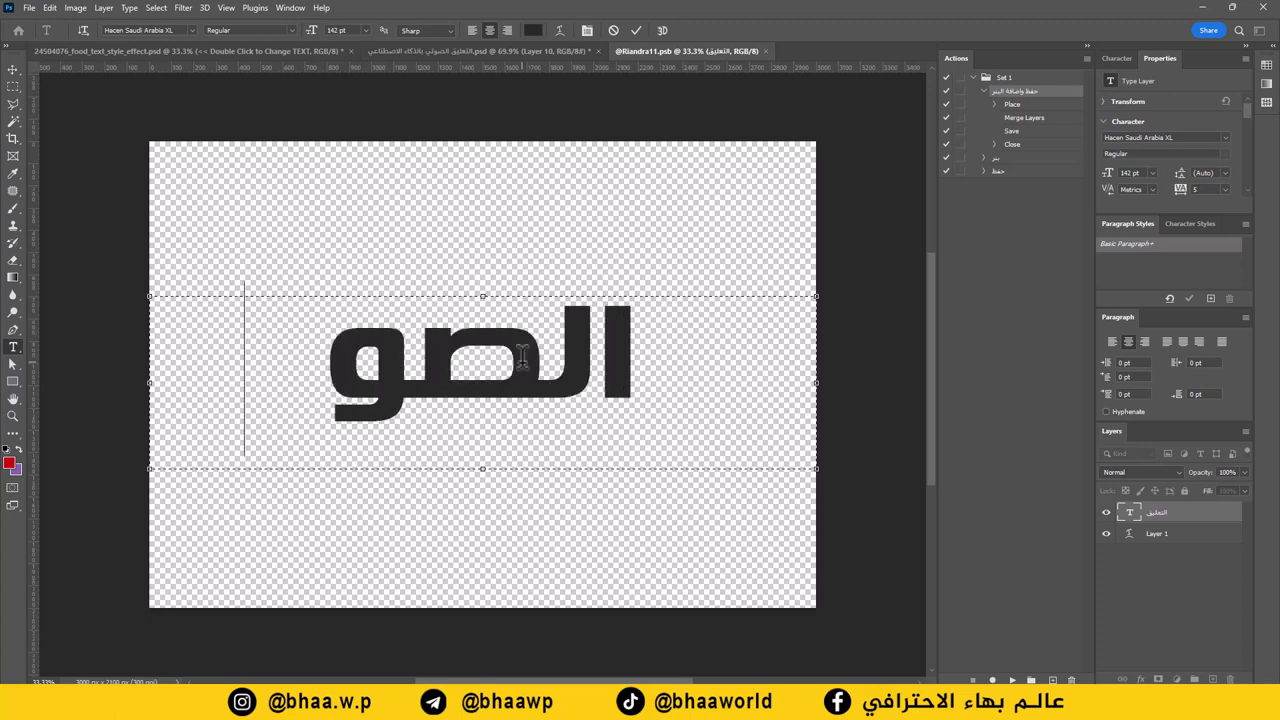
click(634, 30)
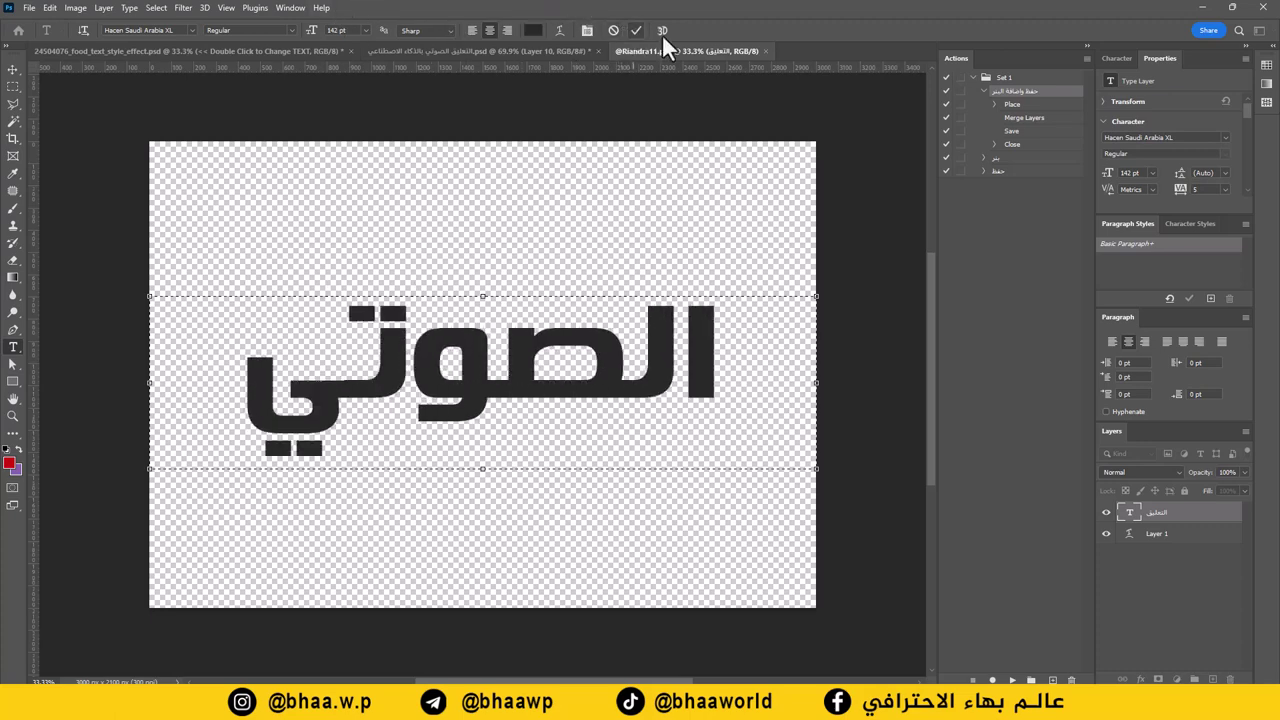
click(774, 50)
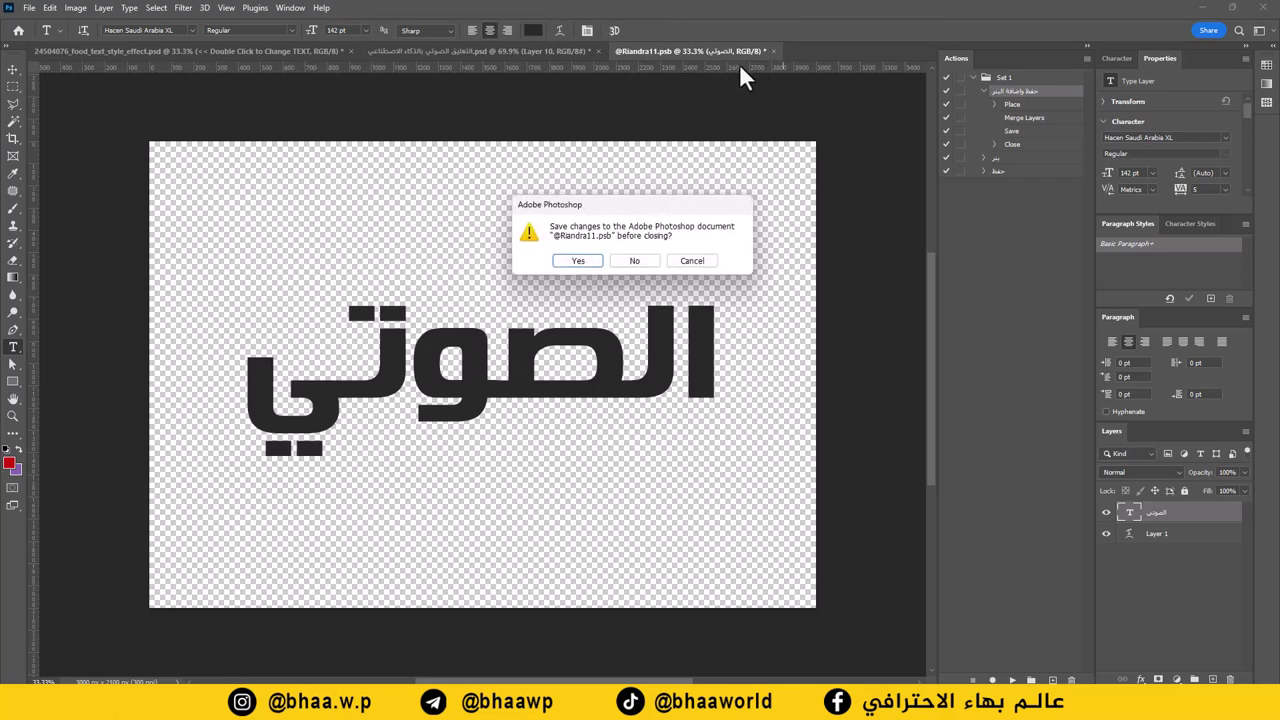
click(580, 261)
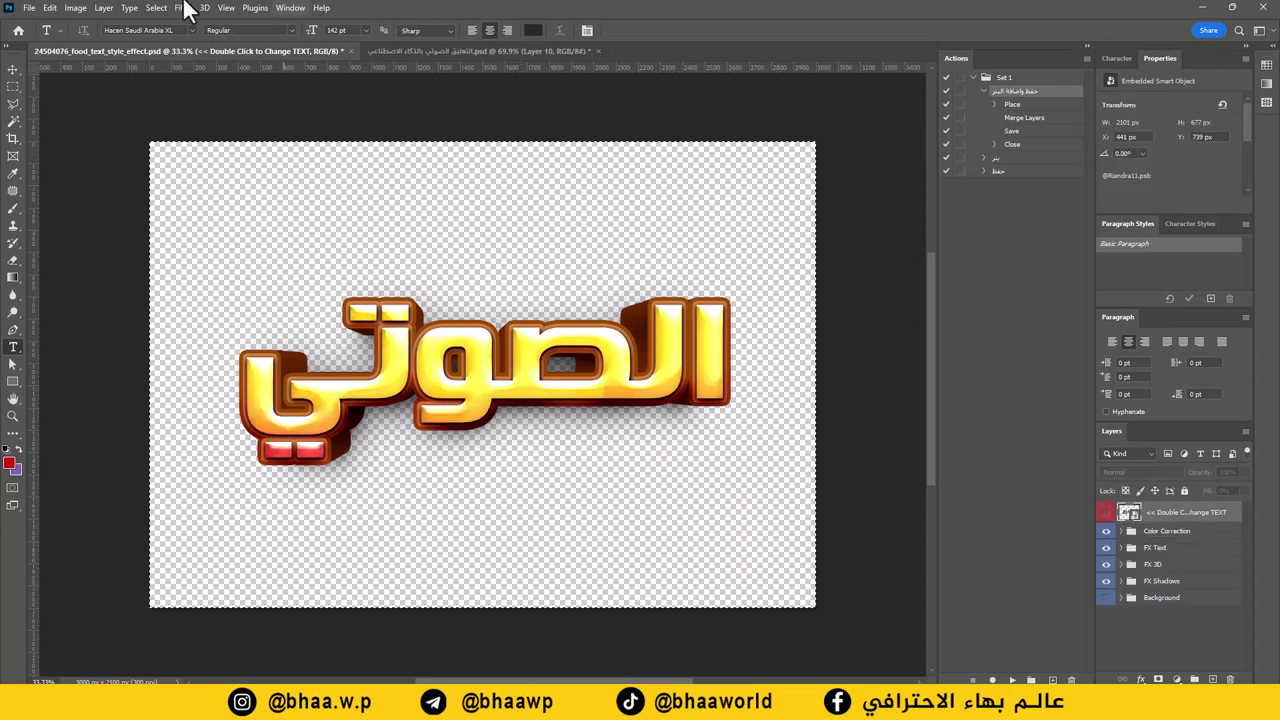
Step: Make a merged copy of the golden "الصوتي" text effect and paste it into the voice-over banner document
click(52, 7)
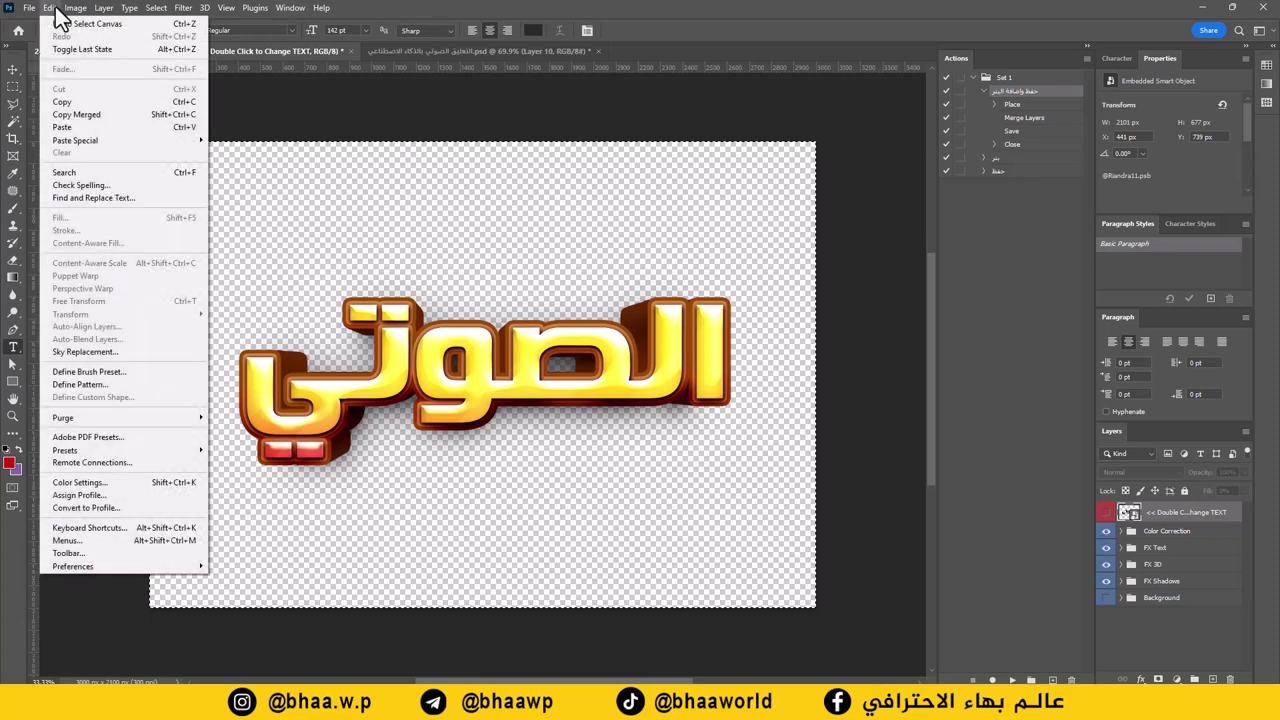
click(80, 114)
click(460, 49)
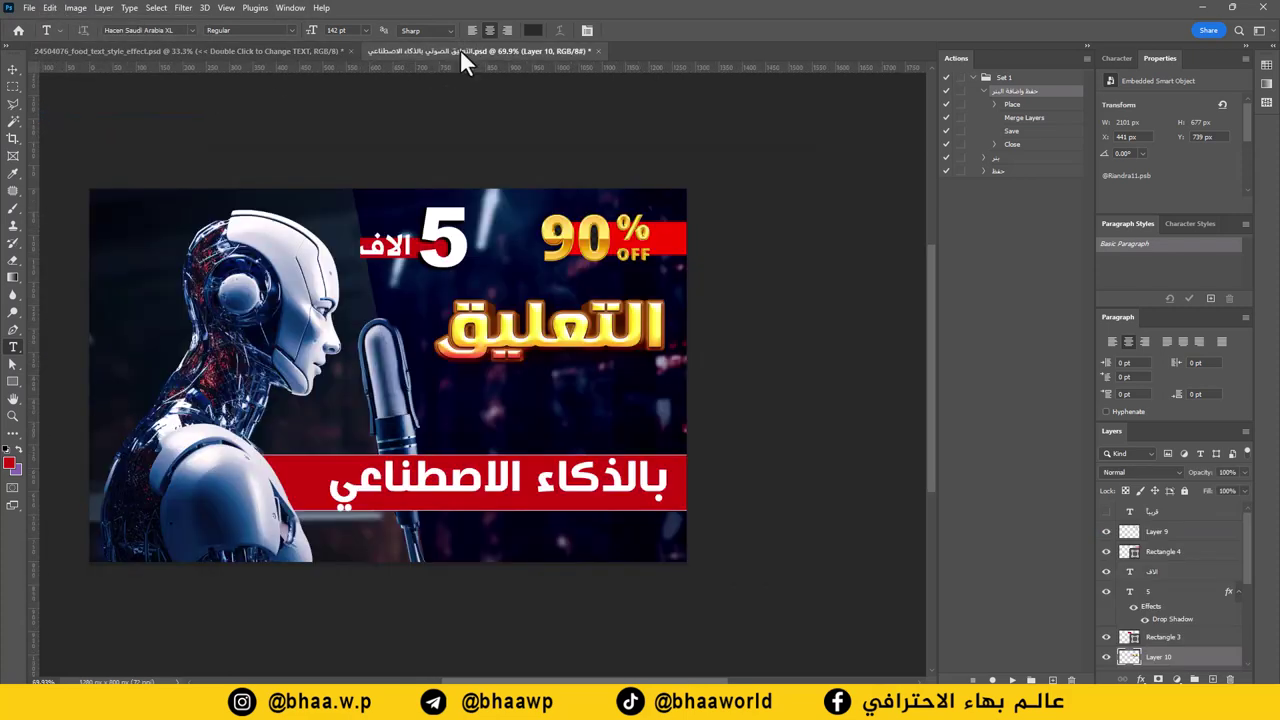
key(ctrl+v)
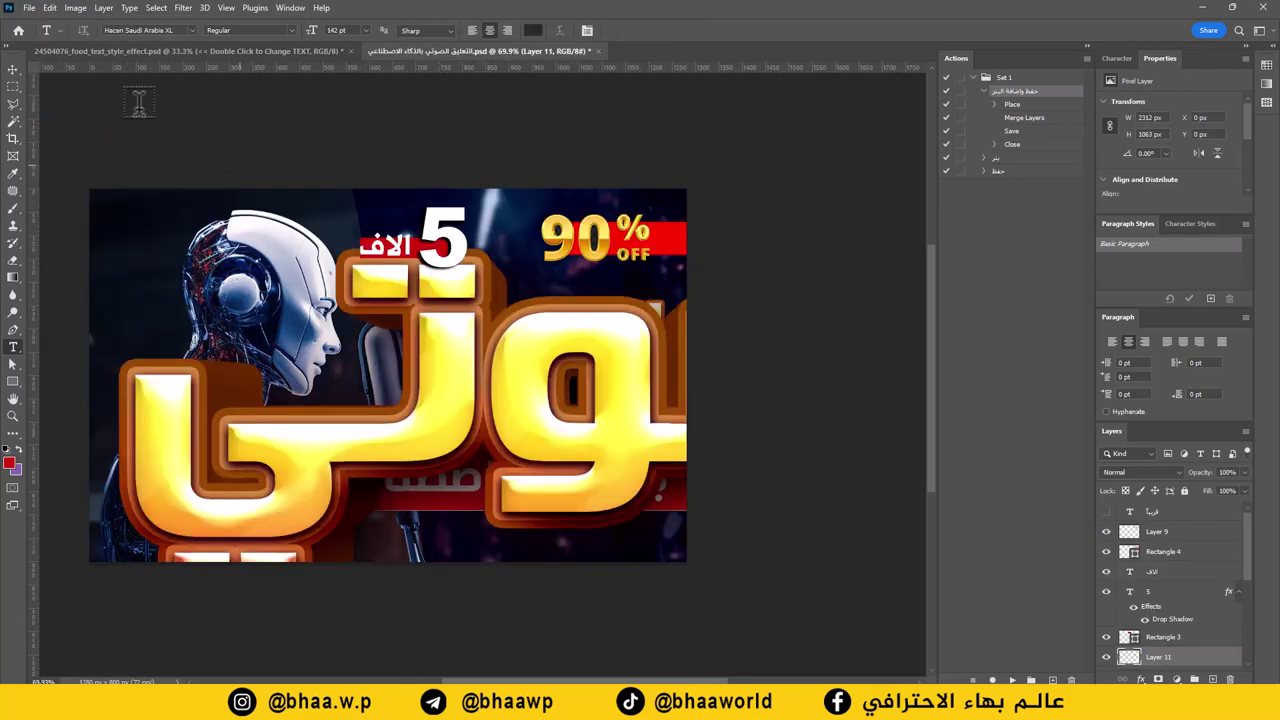
Step: Scale the pasted "الصوتي" text to 23.09% and place it directly below "التعليق", above the red strip
click(13, 69)
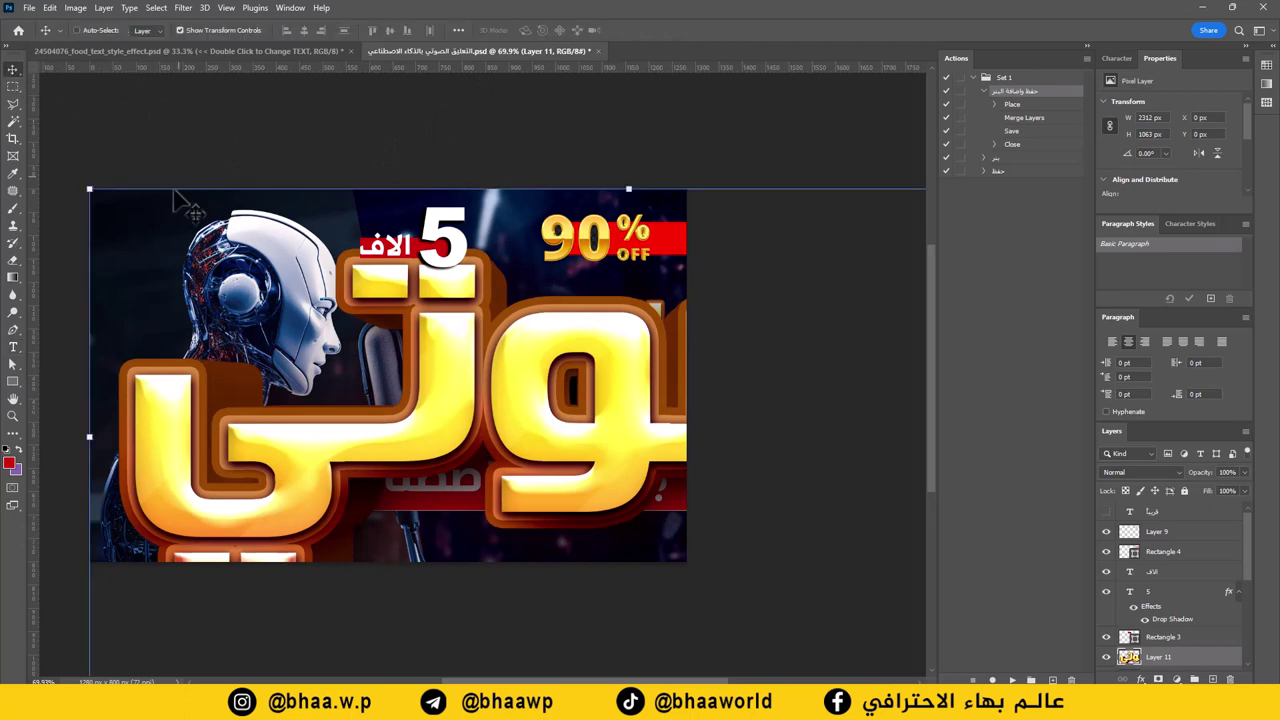
drag(88, 187, 517, 386)
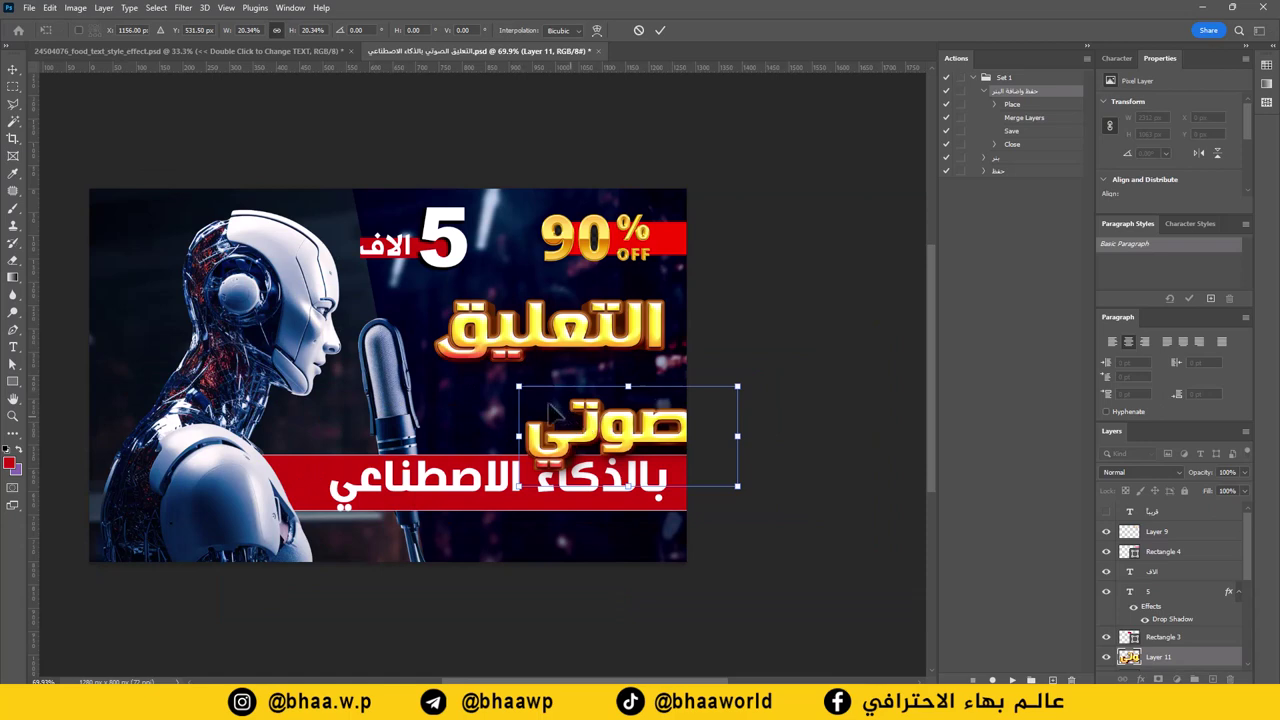
drag(536, 447, 409, 470)
drag(472, 422, 480, 426)
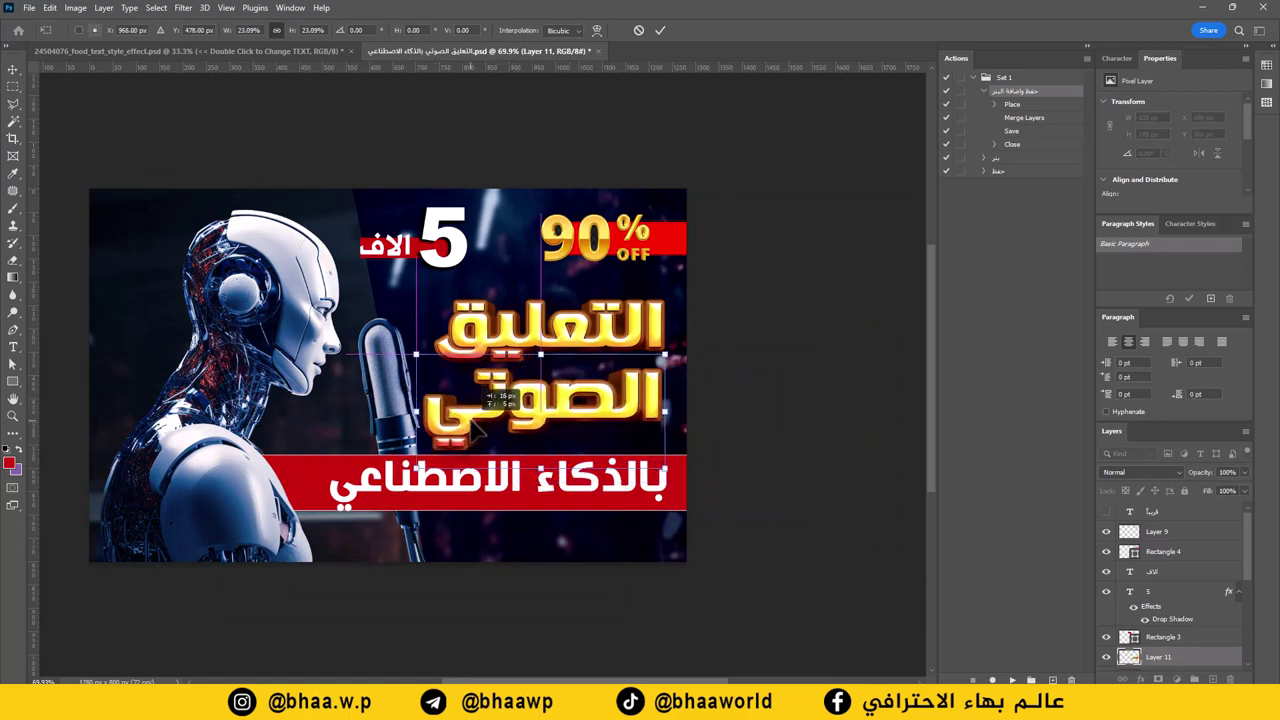
click(660, 30)
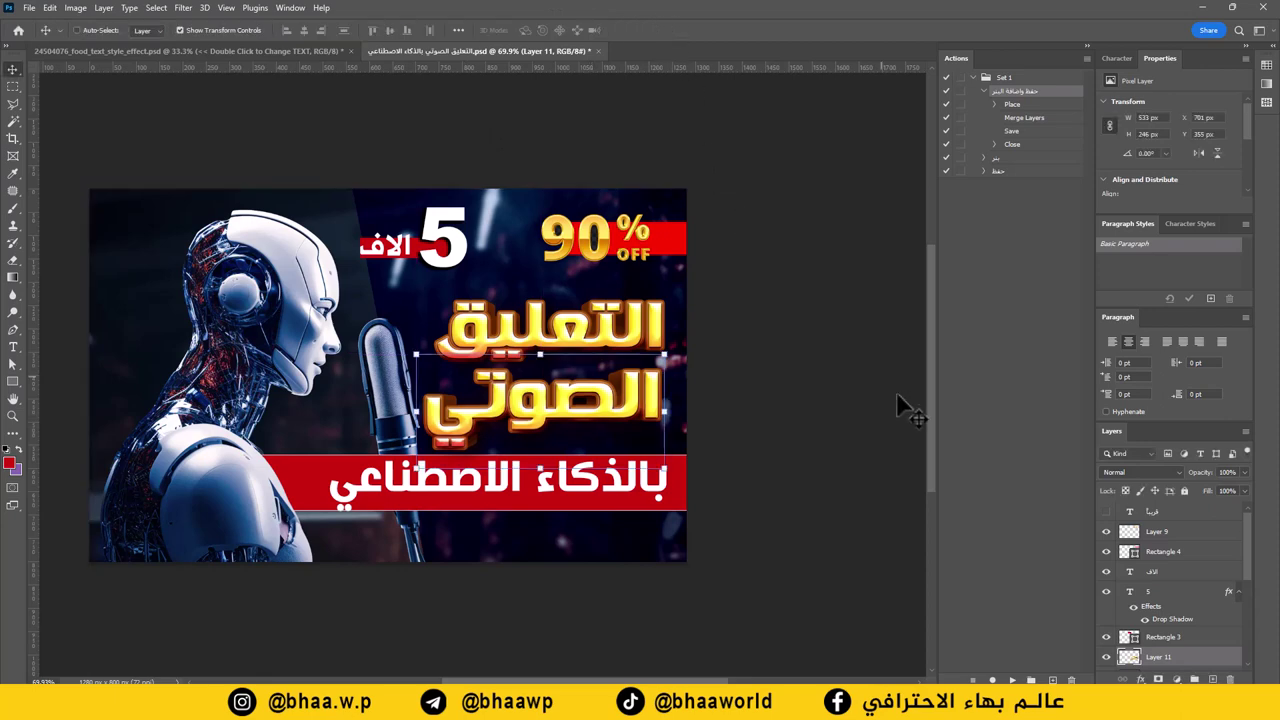
Step: Nudge the "الصوتي" layer 5 px right and 2 px up to line it up under "التعليق", and deselect it
key(Right)
key(Right)
key(Right)
key(Right)
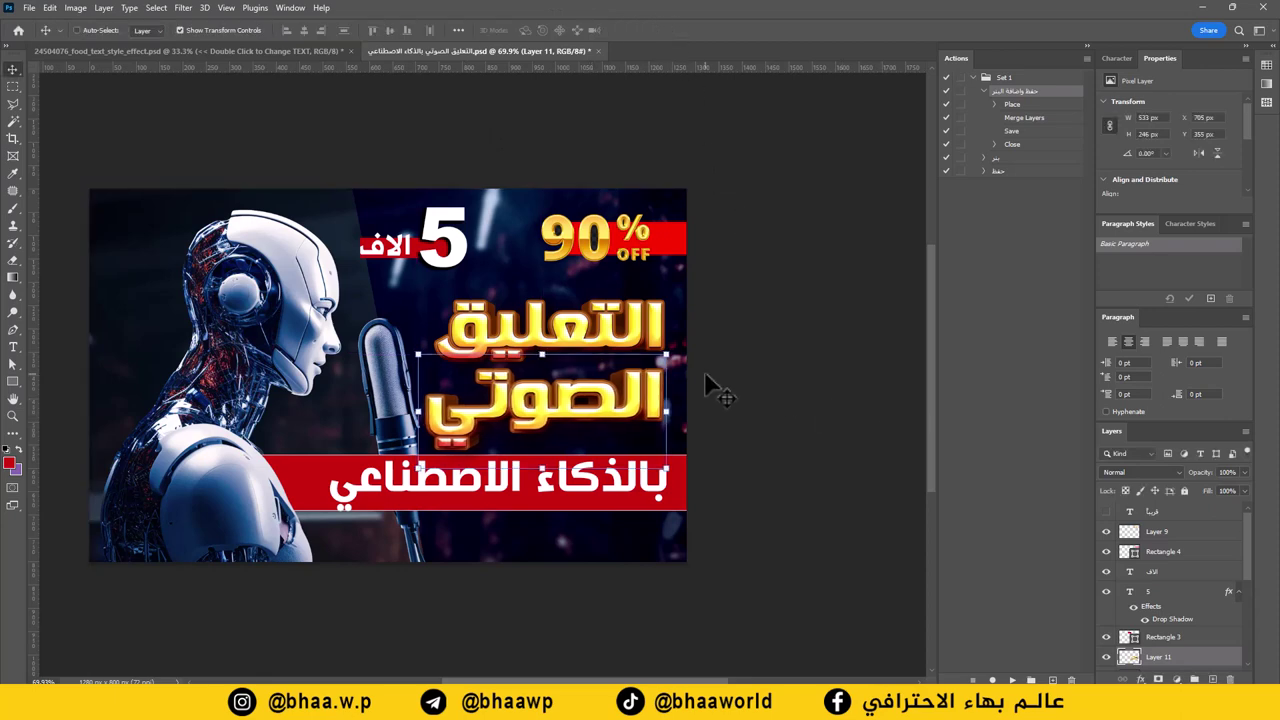
key(Right)
key(Up)
key(Up)
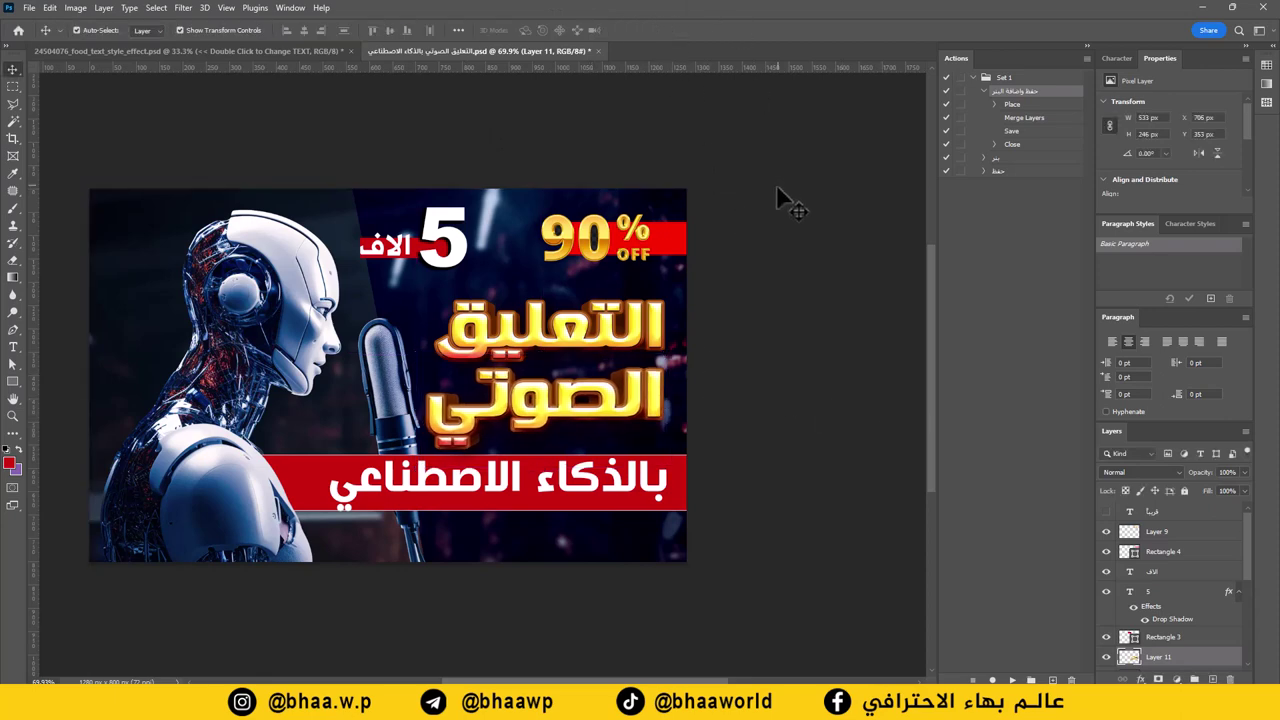
click(778, 195)
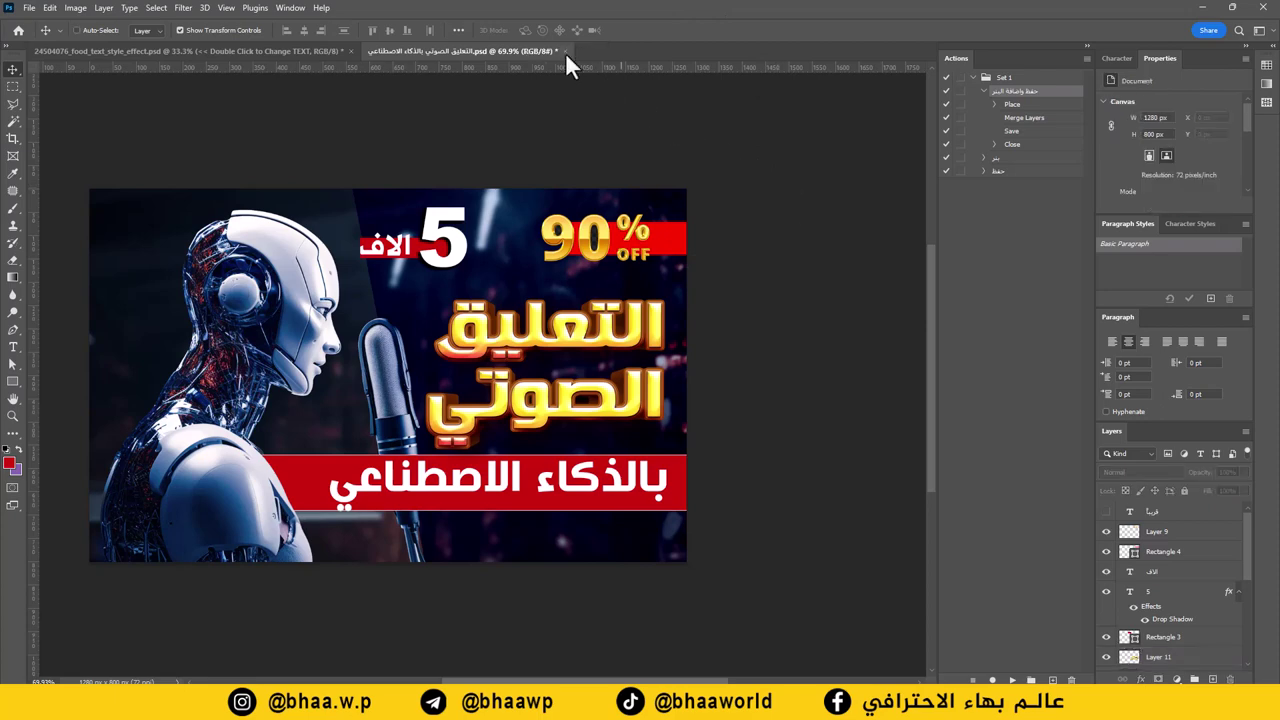